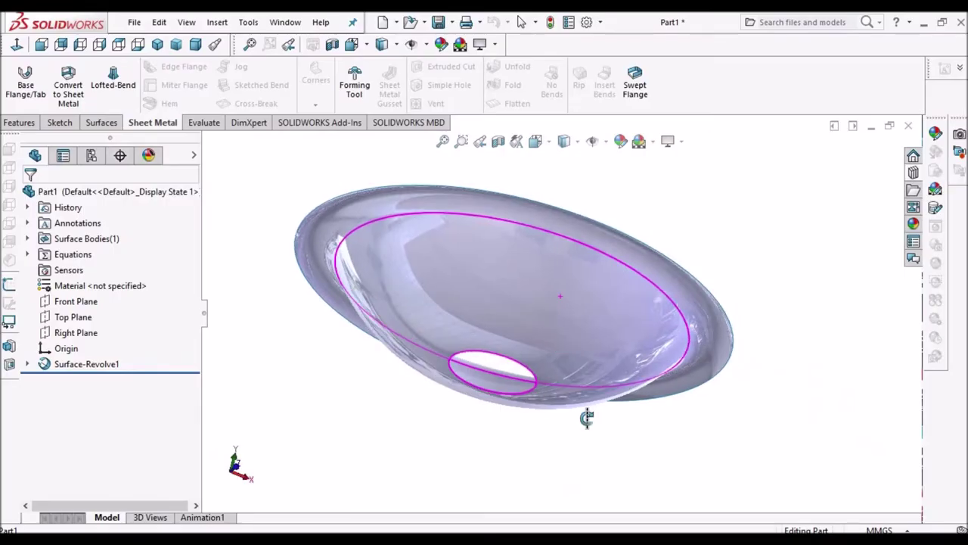
- Orbit and zoom the surface and sheet-metal dishes to inspect them from several angles
mouse_move(579, 417)
middle_mouse_down()
mouse_move(515, 260)
mouse_move(572, 233)
mouse_move(579, 284)
mouse_move(451, 244)
mouse_move(572, 286)
mouse_move(479, 402)
mouse_move(556, 202)
middle_mouse_up()
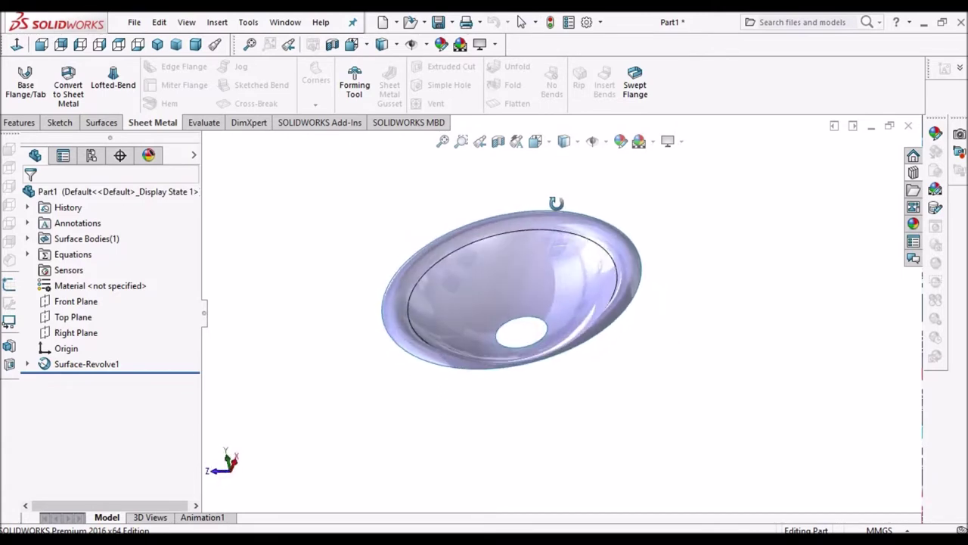
scroll(546, 330, "down", 3)
middle_click_drag(546, 330, 536, 331)
scroll(537, 331, "up", 3)
scroll(537, 348, "up", 2)
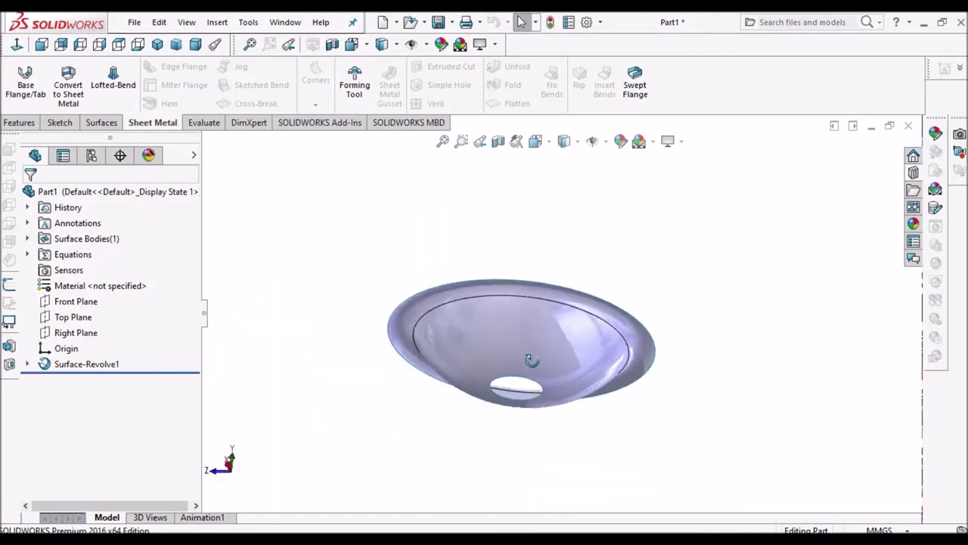
scroll(565, 336, "down", 3)
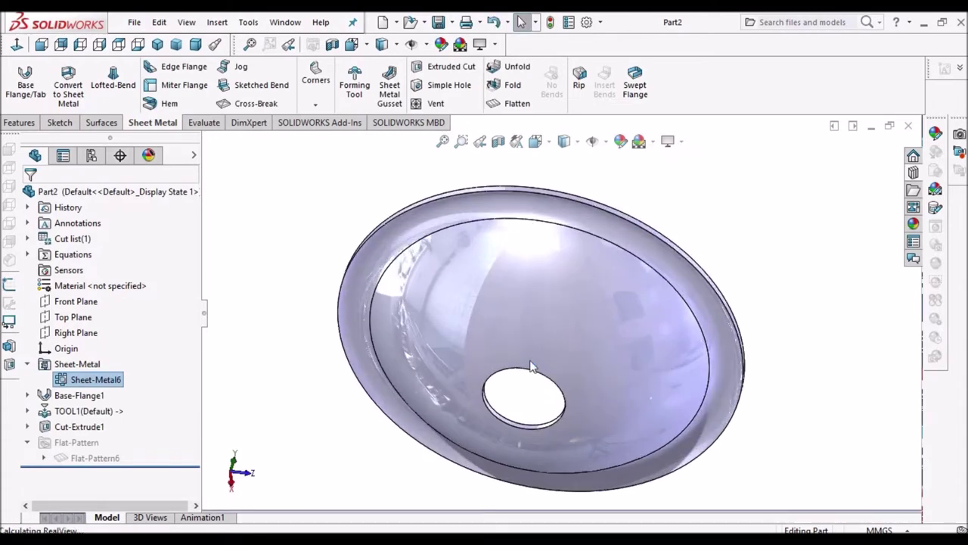
middle_click_drag(520, 364, 519, 352)
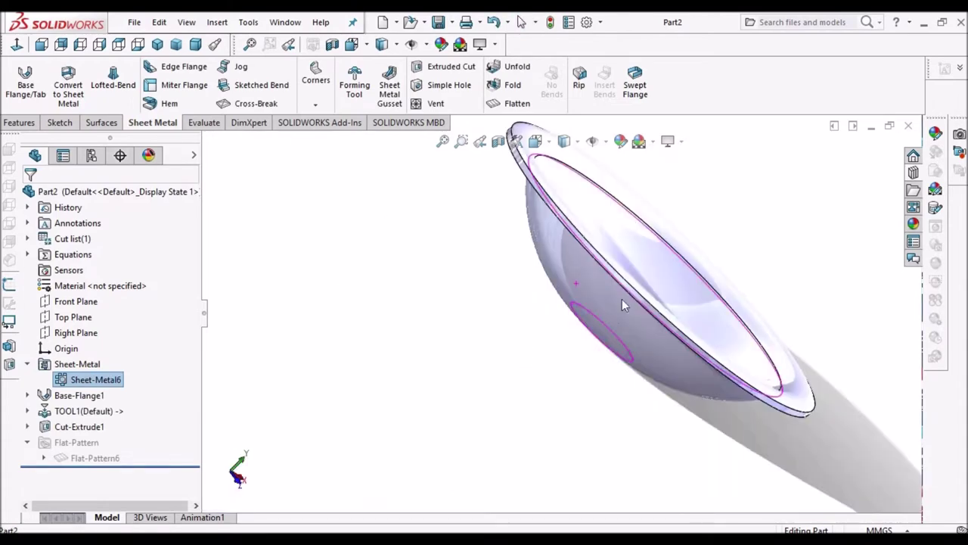
middle_click_drag(619, 298, 642, 236)
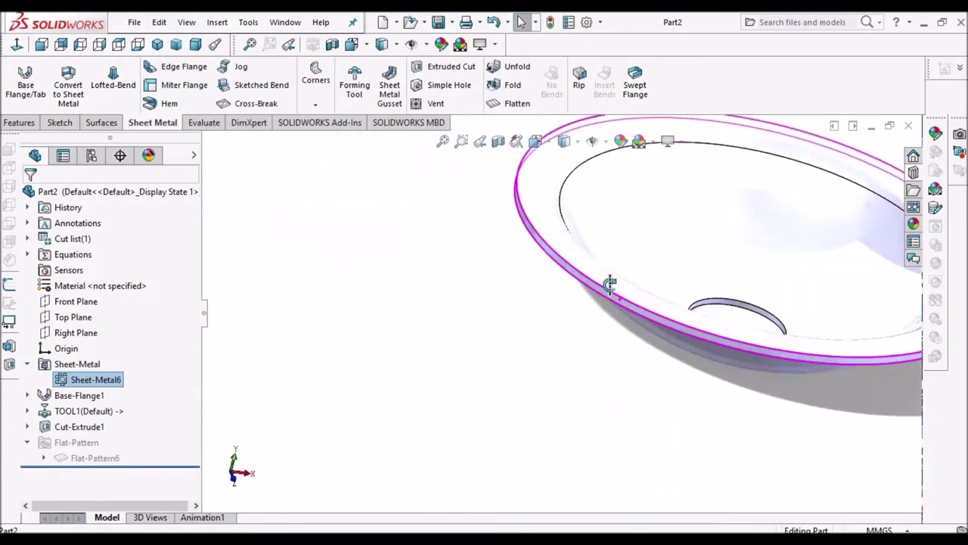
mouse_move(642, 236)
middle_mouse_down()
mouse_move(590, 310)
mouse_move(650, 286)
middle_mouse_up()
scroll(610, 298, "down", 3)
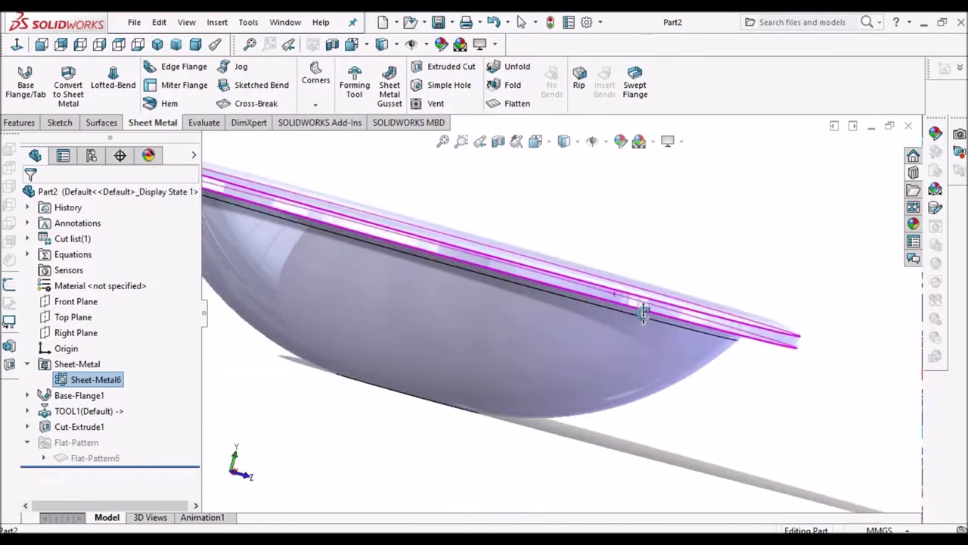
middle_click_drag(650, 286, 625, 244)
scroll(624, 244, "up", 5)
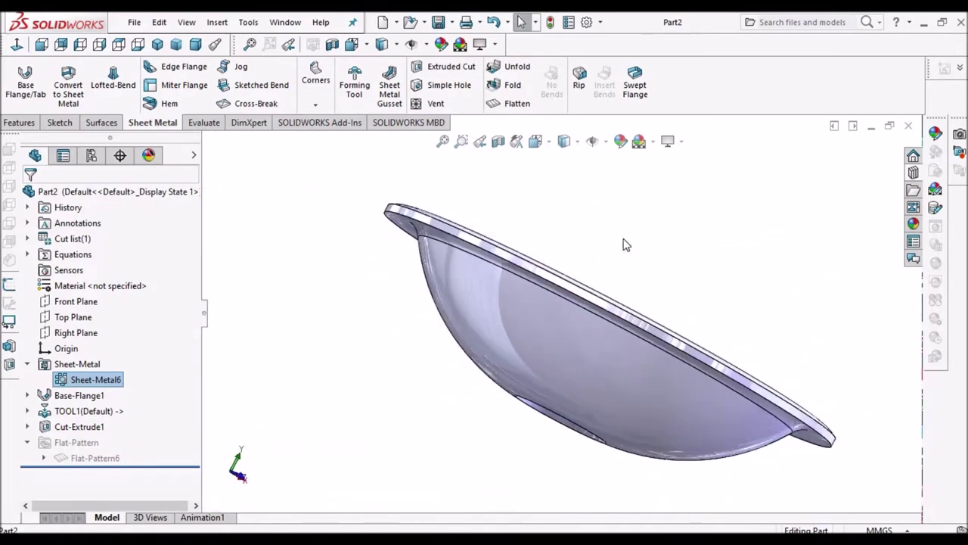
- Switch to the TOOL forming-tool document and rotate it to show its top face
left_click(286, 23)
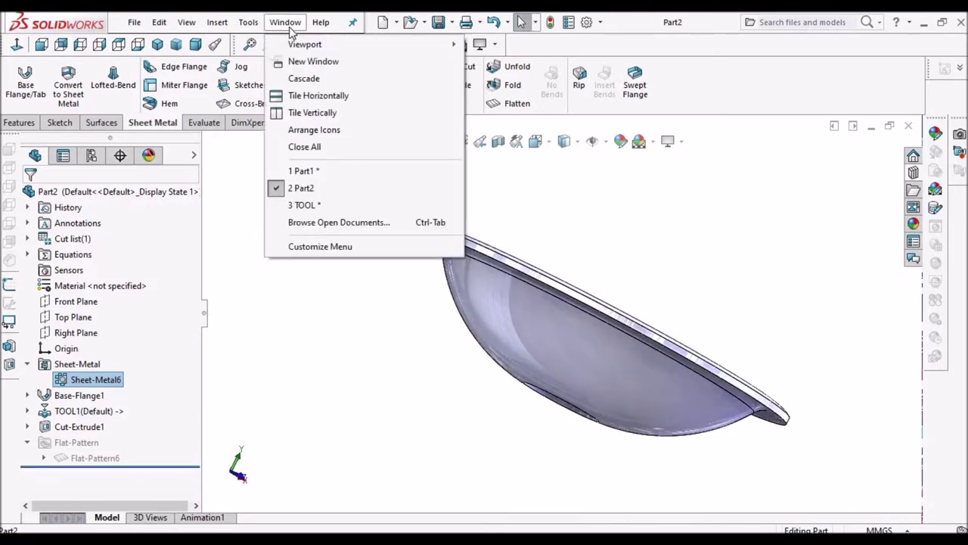
left_click(302, 206)
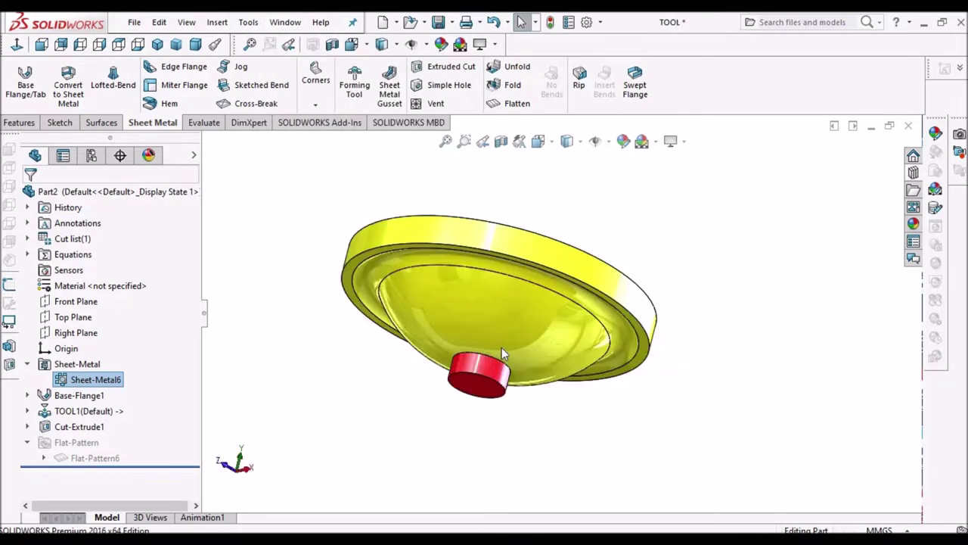
scroll(472, 297, "down", 3)
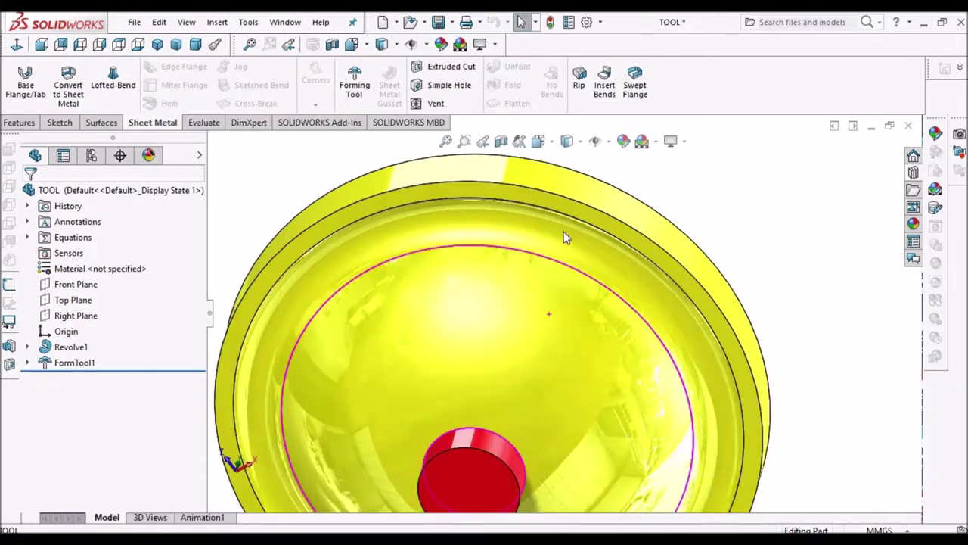
scroll(551, 298, "up", 5)
mouse_move(475, 346)
middle_mouse_down()
mouse_move(531, 345)
mouse_move(657, 305)
mouse_move(704, 305)
mouse_move(538, 307)
mouse_move(578, 320)
mouse_move(527, 266)
mouse_move(551, 282)
middle_mouse_up()
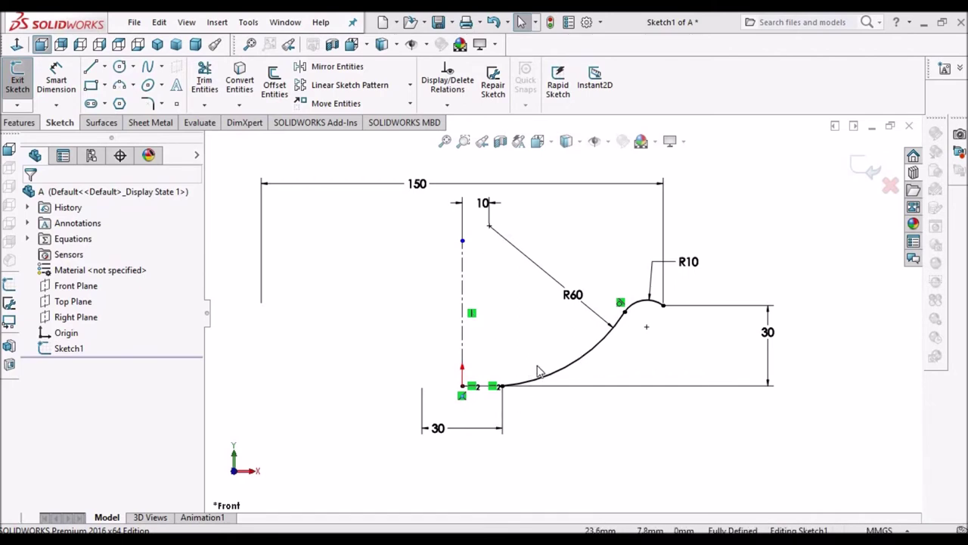
- Revolve the dish profile sketch 360° about Line1 into a surface
key("z")
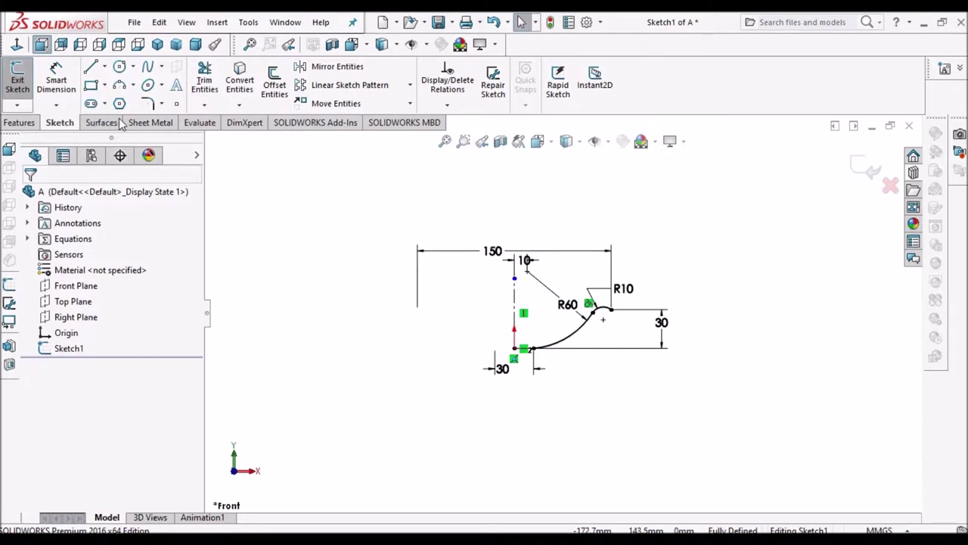
left_click(110, 125)
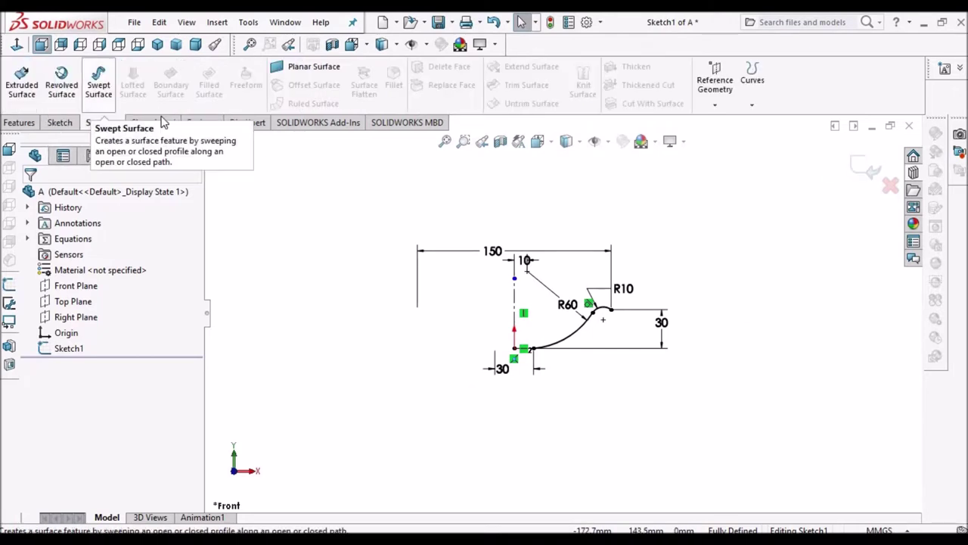
left_click(71, 87)
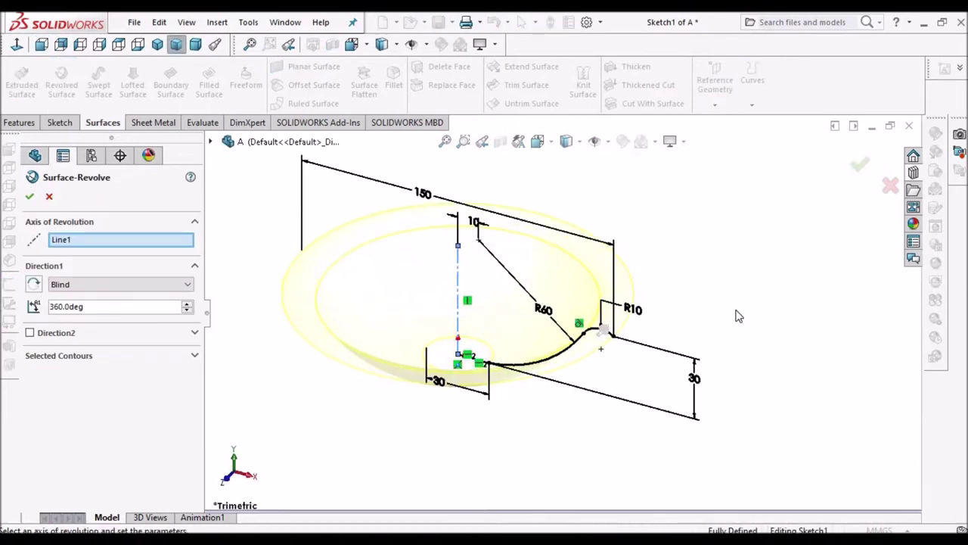
left_click(30, 198)
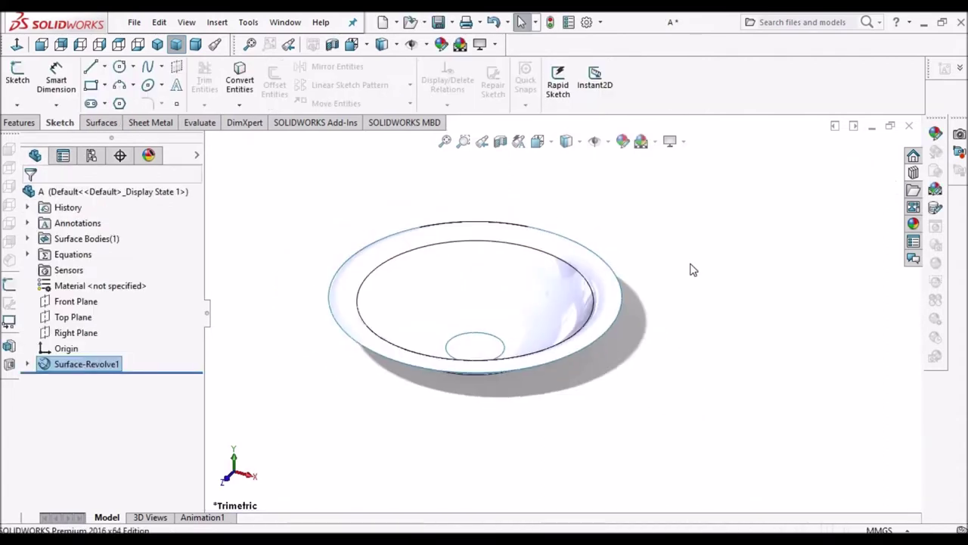
- Orbit and zoom around the new dish surface to inspect its hole and flange
scroll(501, 340, "down", 2)
mouse_move(479, 365)
middle_mouse_down()
mouse_move(553, 190)
mouse_move(528, 281)
middle_mouse_up()
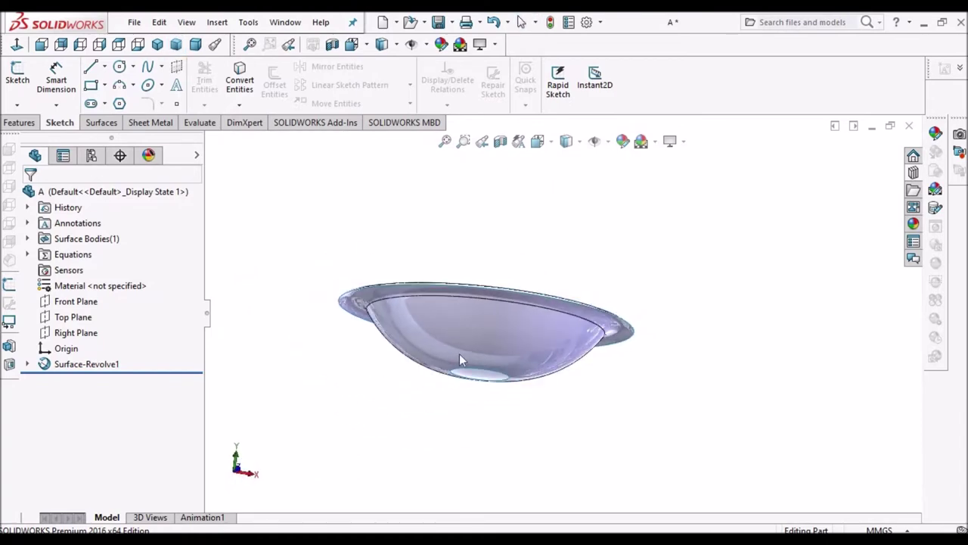
scroll(518, 324, "down", 1)
scroll(545, 318, "down", 2)
mouse_move(546, 315)
middle_mouse_down()
mouse_move(588, 201)
mouse_move(560, 272)
mouse_move(506, 318)
mouse_move(512, 345)
mouse_move(633, 237)
mouse_move(616, 300)
middle_mouse_up()
scroll(616, 300, "up", 2)
scroll(535, 302, "down", 2)
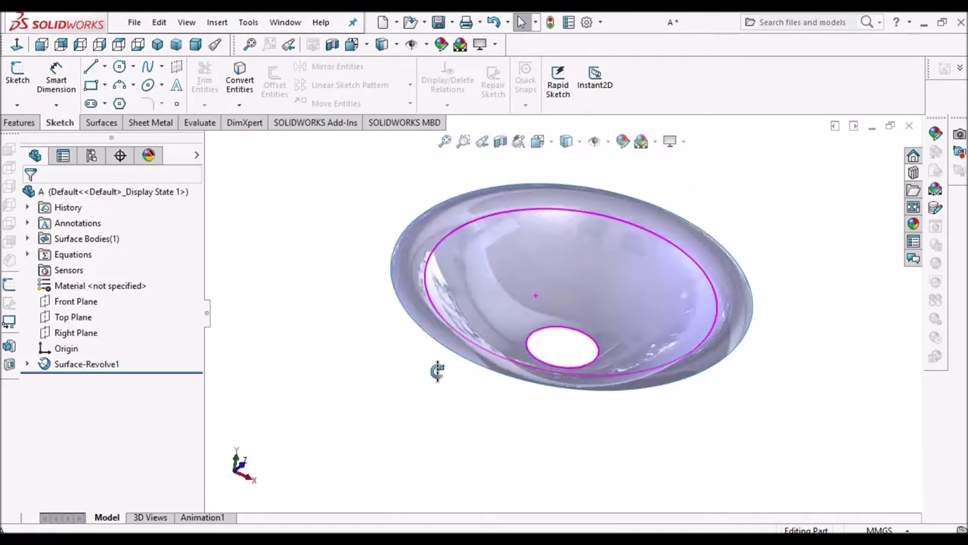
mouse_move(437, 370)
middle_mouse_down()
mouse_move(547, 352)
mouse_move(536, 376)
mouse_move(550, 286)
mouse_move(494, 286)
mouse_move(506, 231)
mouse_move(514, 253)
mouse_move(501, 274)
middle_mouse_up()
scroll(552, 265, "down", 3)
scroll(551, 264, "down", 2)
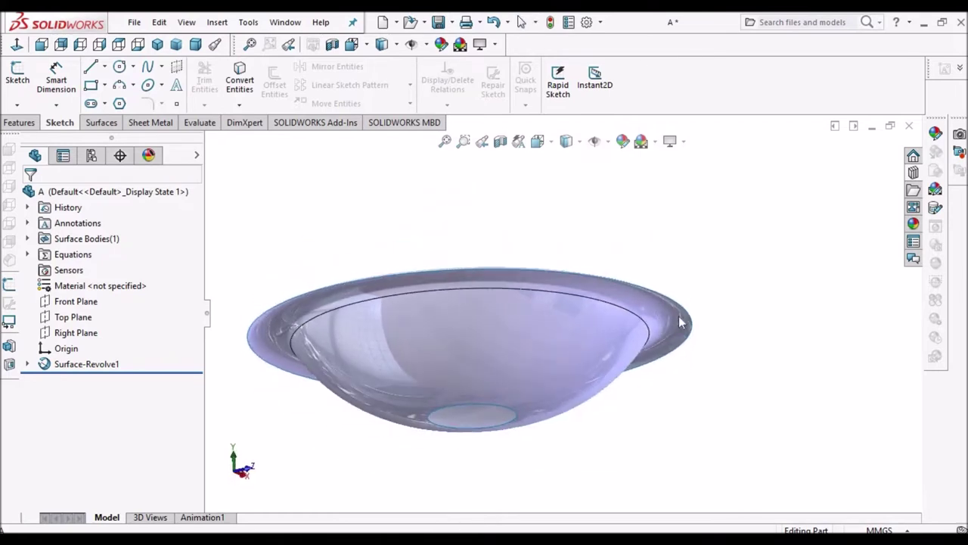
scroll(559, 338, "up", 2)
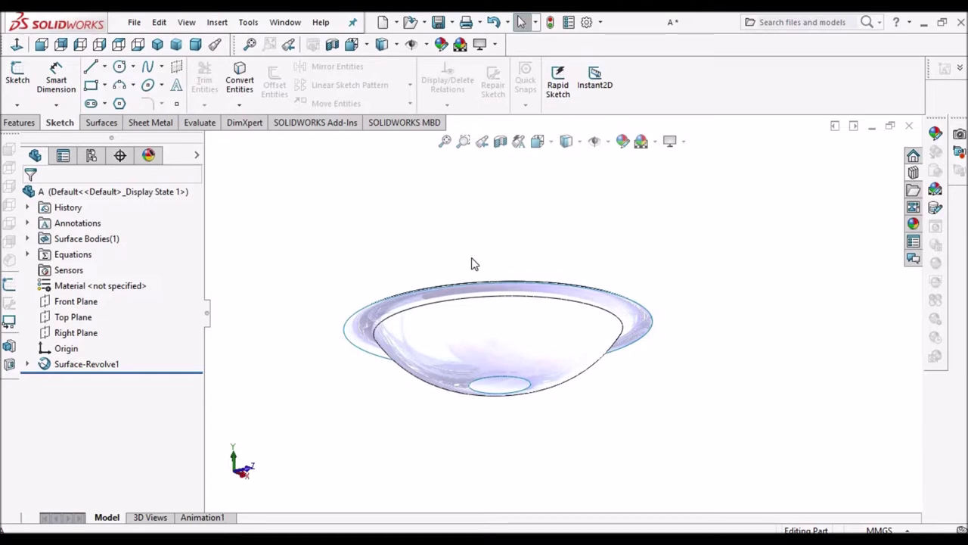
- Pack and Go part A, renaming the copy from A.SLDPRT to B.SLDPRT, and save it
left_click(134, 23)
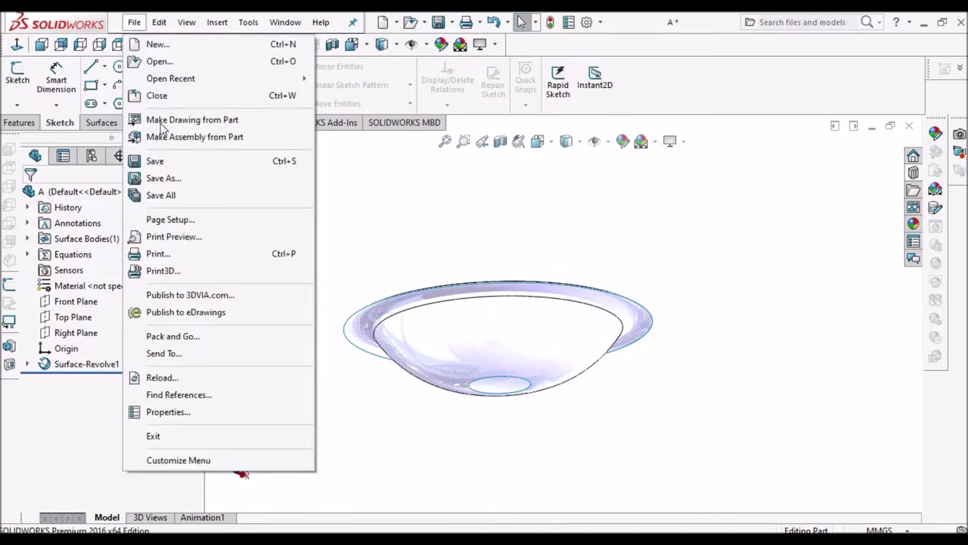
left_click(187, 338)
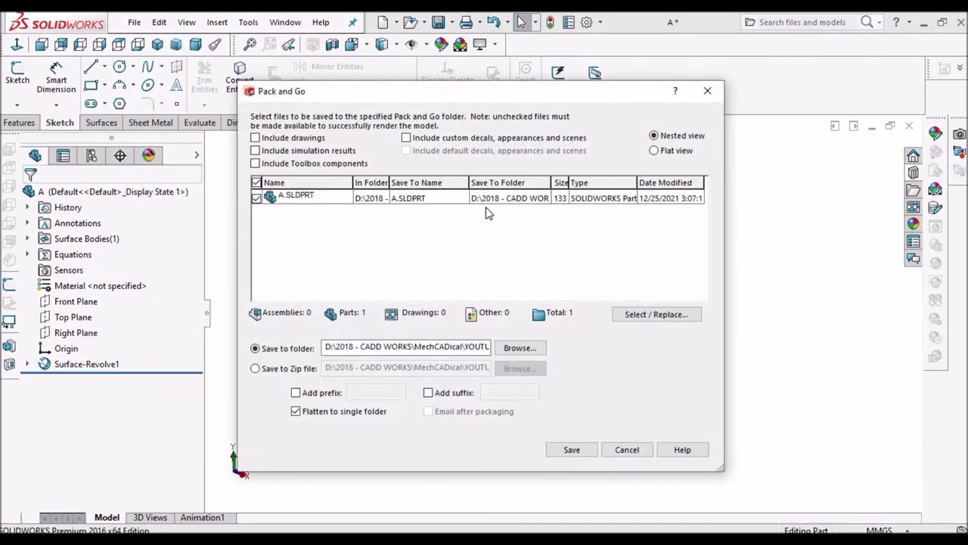
double_click(404, 198)
left_click(409, 284)
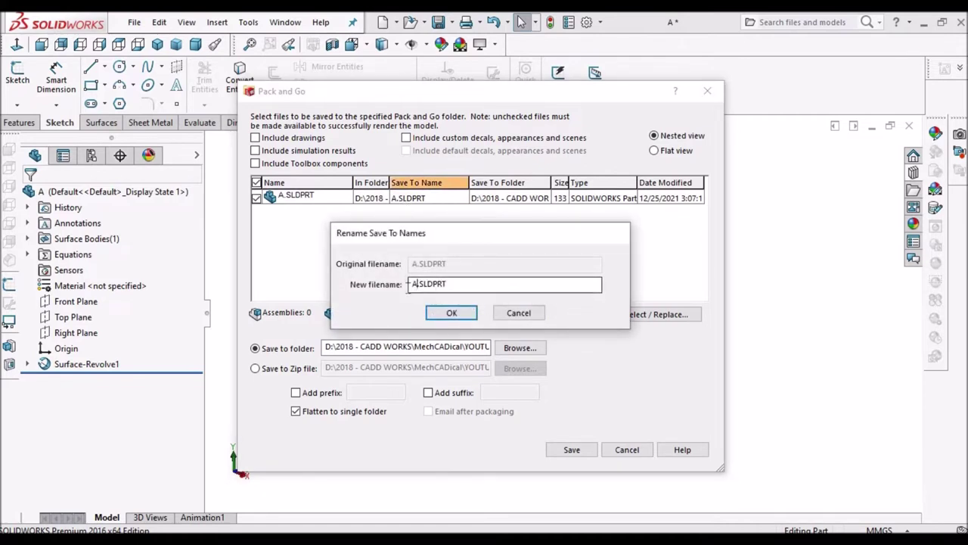
left_click_drag(410, 283, 419, 284)
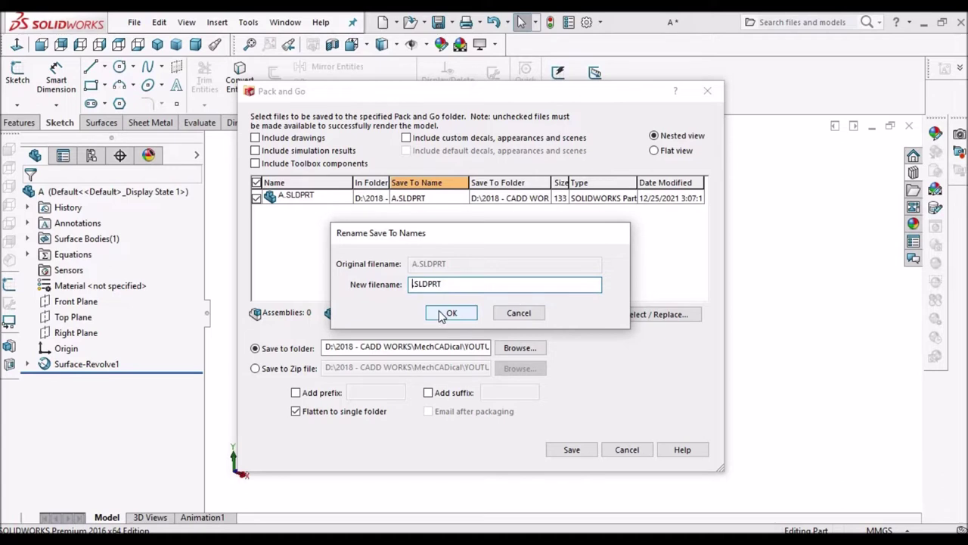
type("B")
left_click(448, 312)
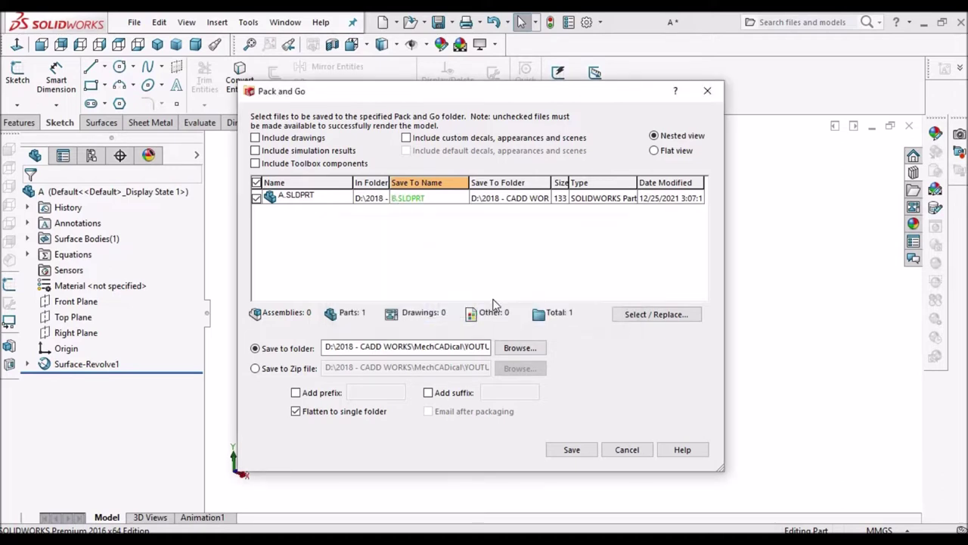
left_click(574, 451)
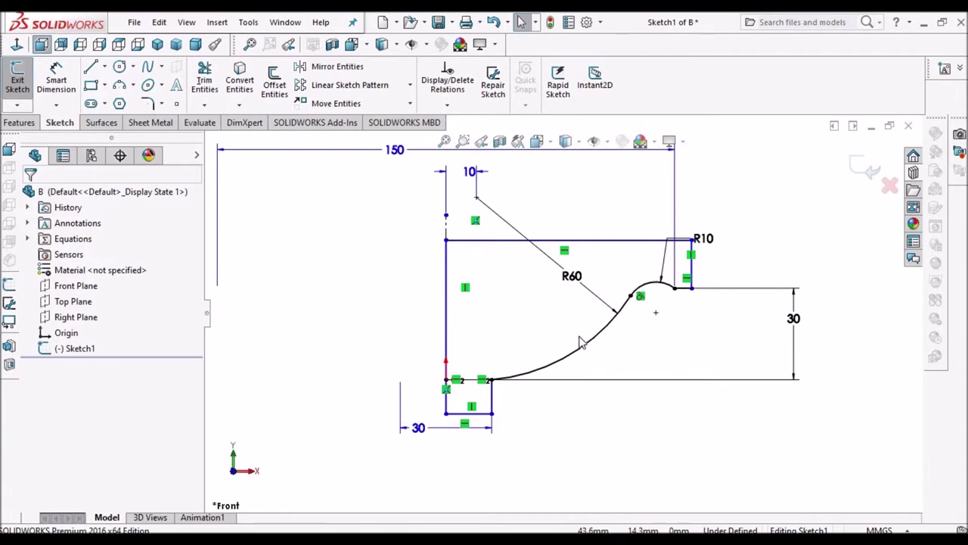
- Revolve the dish profile 360° about Line1 into a solid Revolve1 boss
scroll(583, 340, "down", 2)
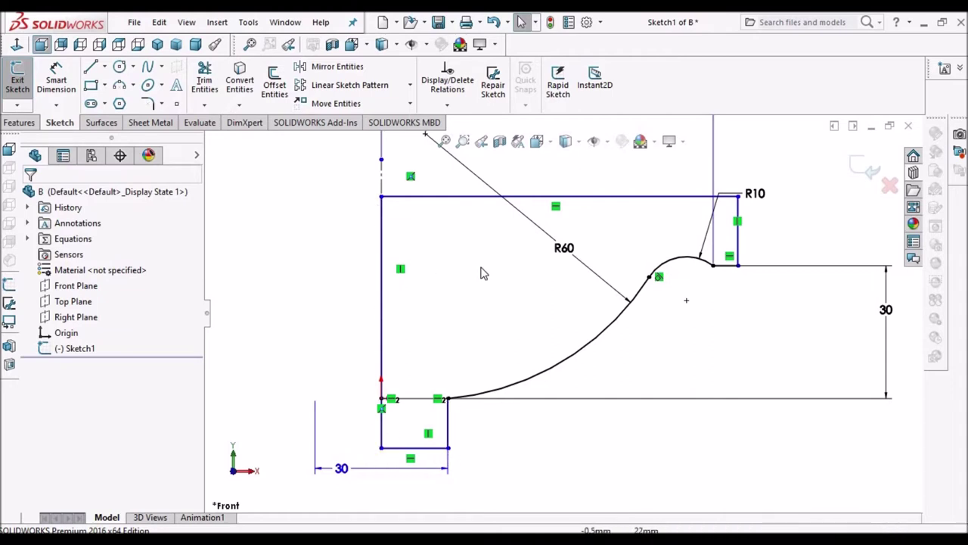
scroll(482, 272, "up", 2)
scroll(514, 298, "up", 1)
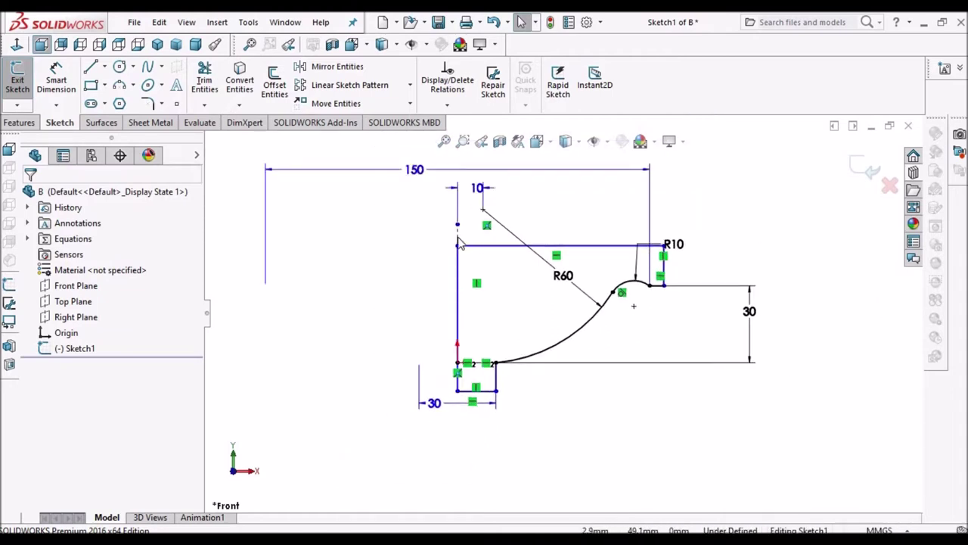
left_click(21, 123)
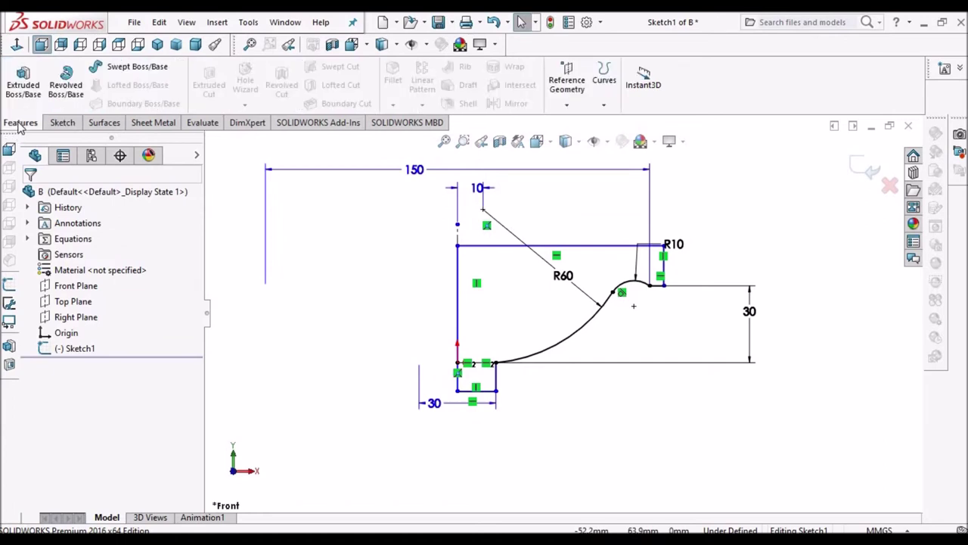
left_click(58, 89)
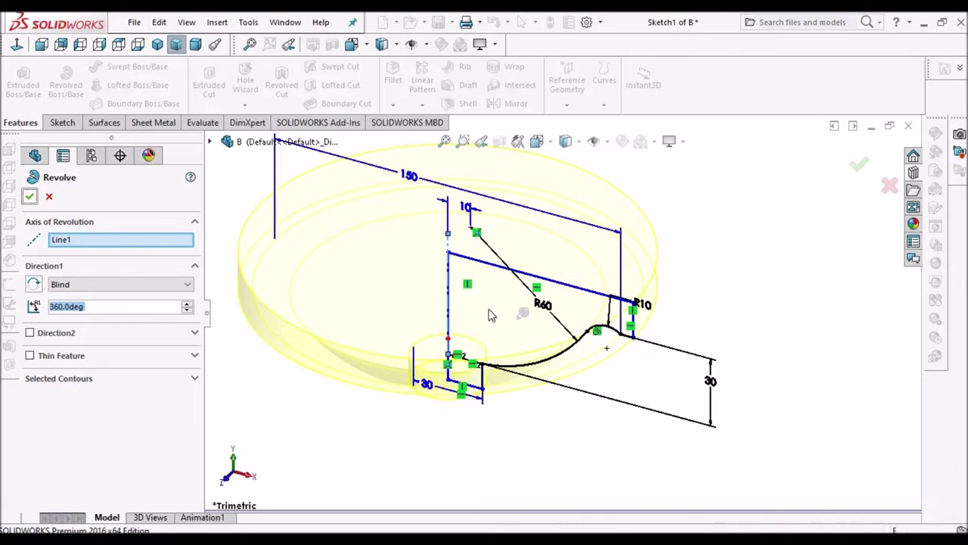
key("Return")
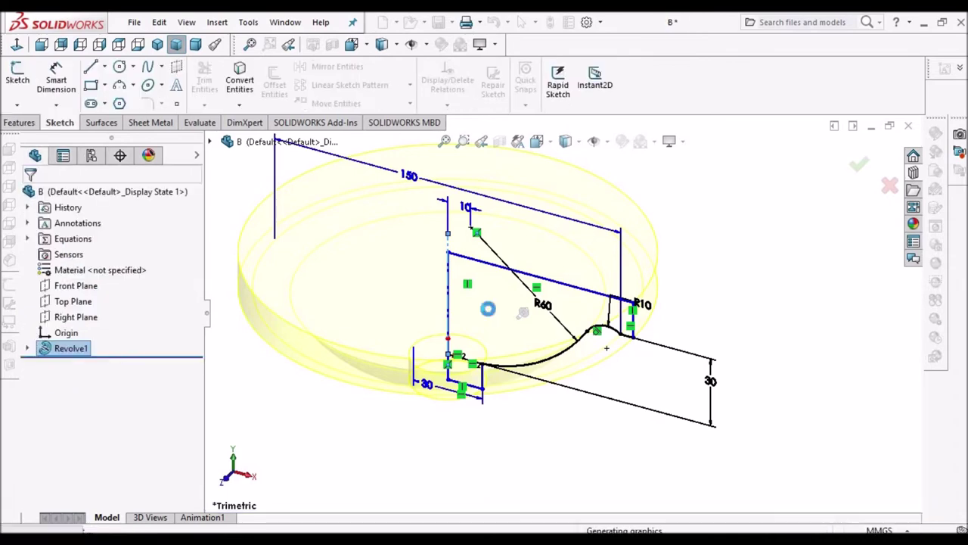
- Inspect Revolve1's dish and boss from below, then start the Sheet Metal Forming Tool command
scroll(470, 359, "up", 3)
scroll(471, 359, "up", 2)
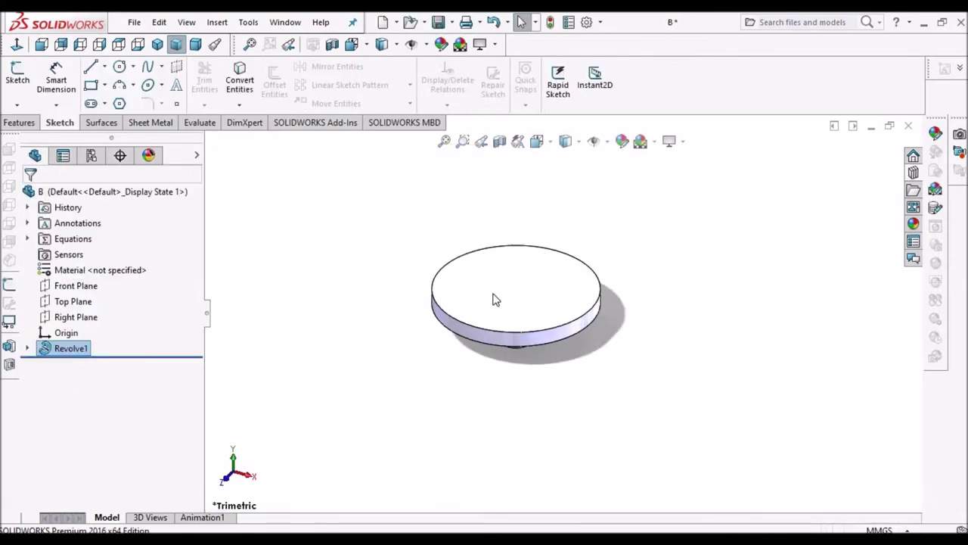
middle_click_drag(492, 298, 505, 183)
scroll(523, 286, "down", 5)
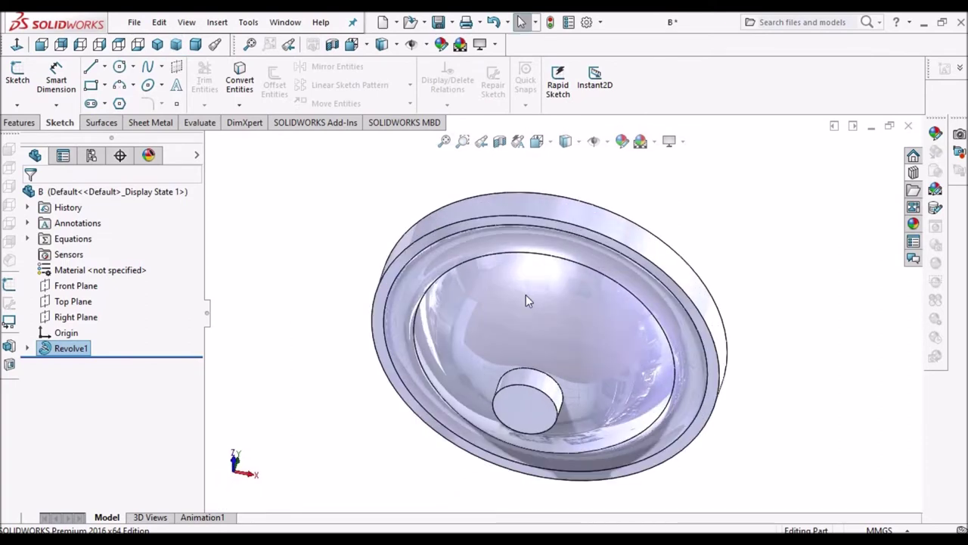
left_click(538, 245)
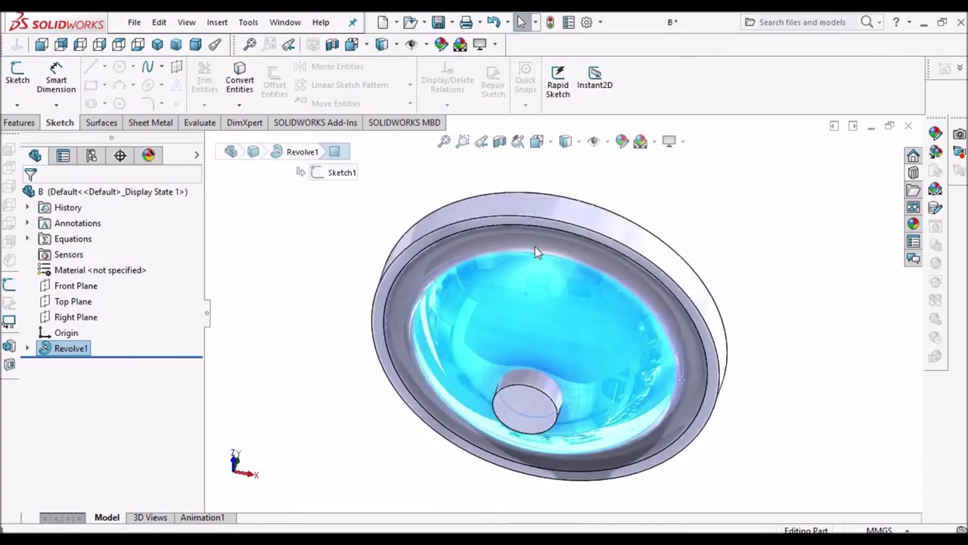
left_click(535, 246)
middle_click_drag(621, 355, 636, 387)
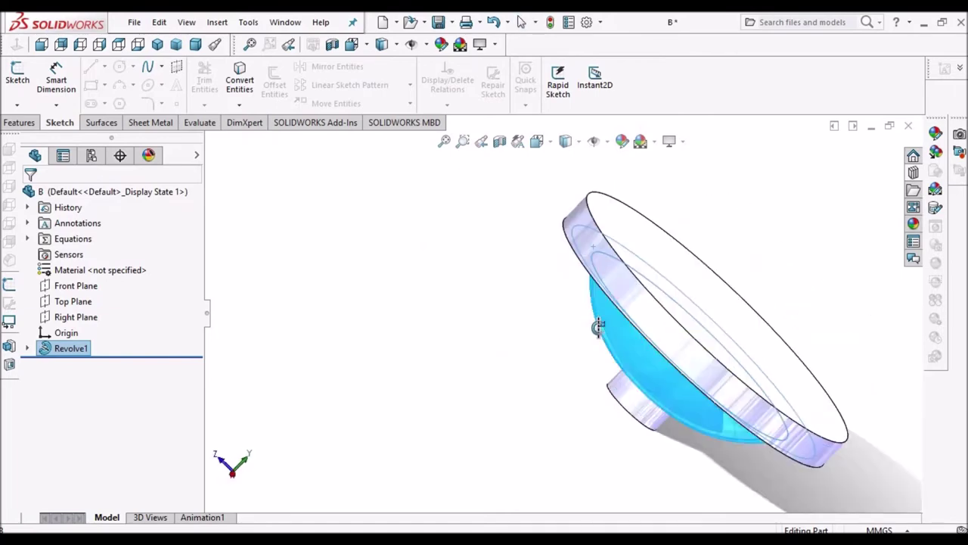
key("Escape")
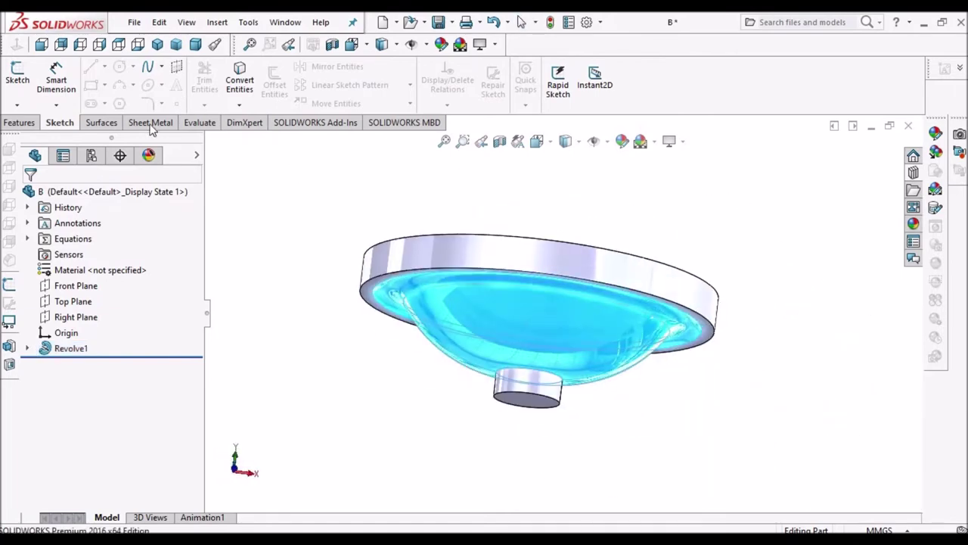
left_click(148, 127)
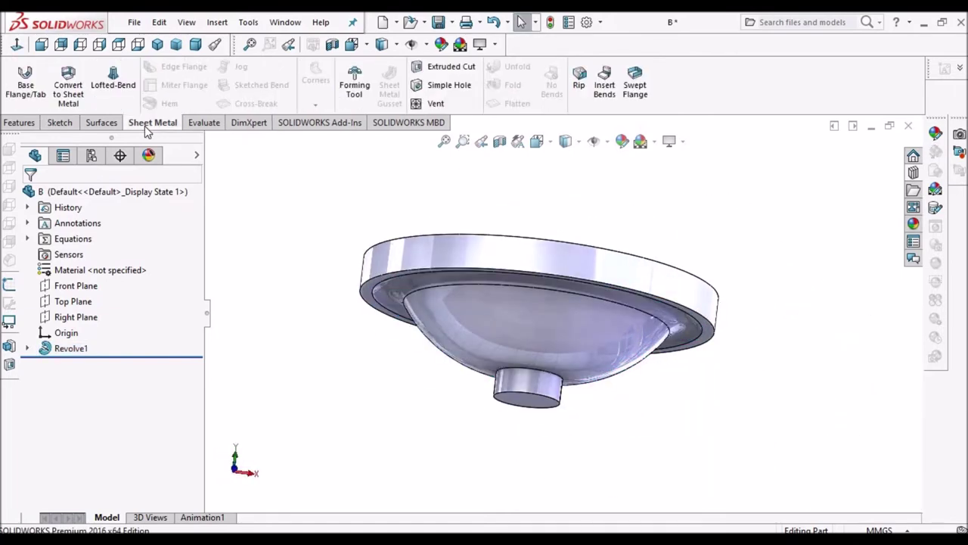
left_click(349, 88)
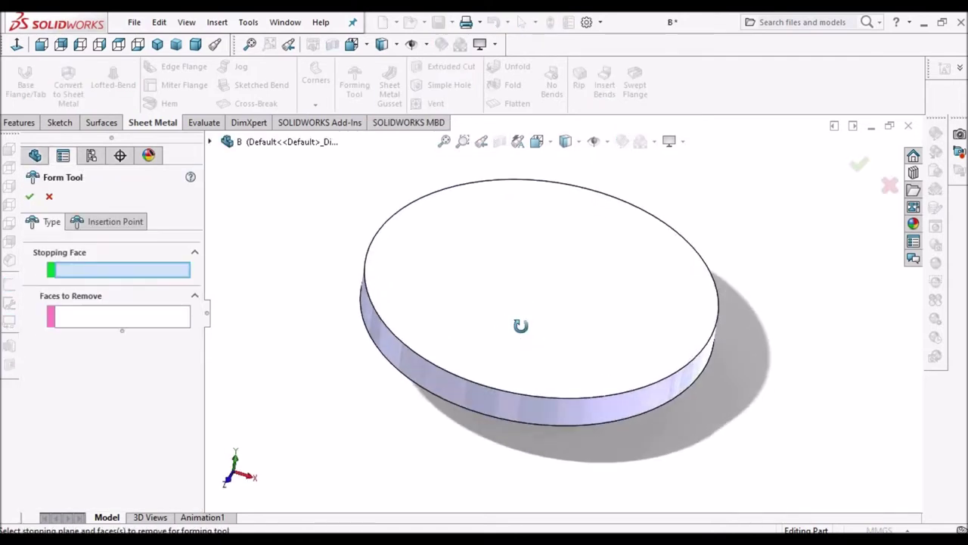
- Define FormTool1 with the flat top as stopping face and the boss end and side faces removed
left_click(527, 324)
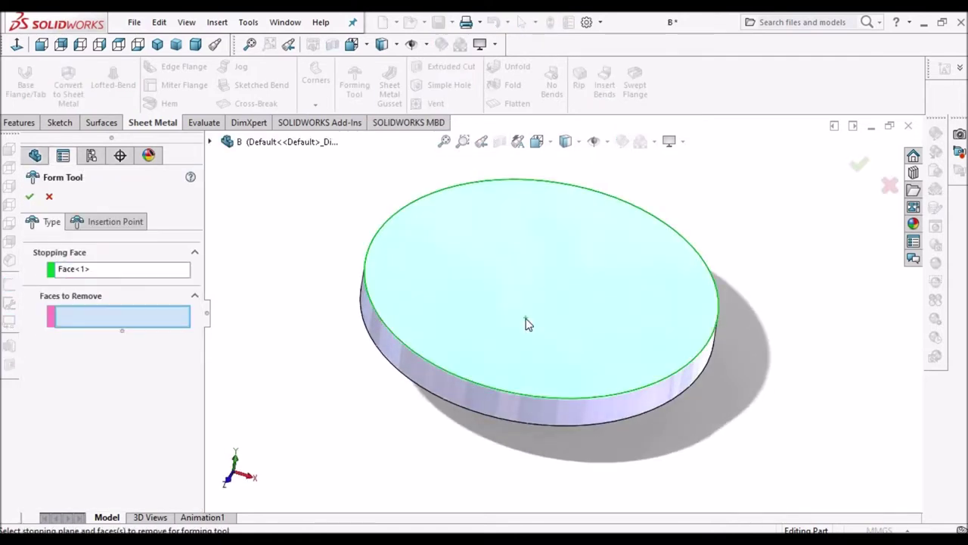
middle_click_drag(493, 264, 509, 246)
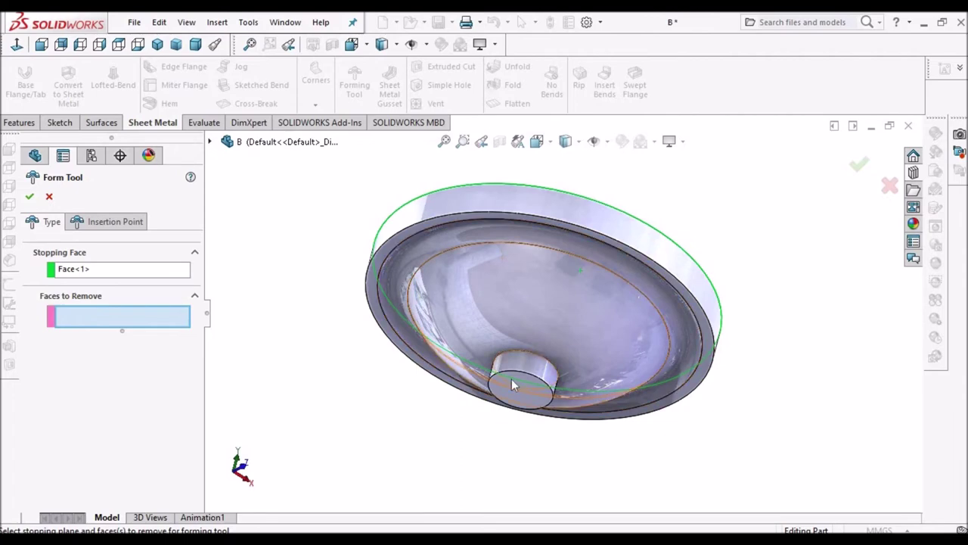
scroll(473, 384, "down", 3)
left_click(473, 384)
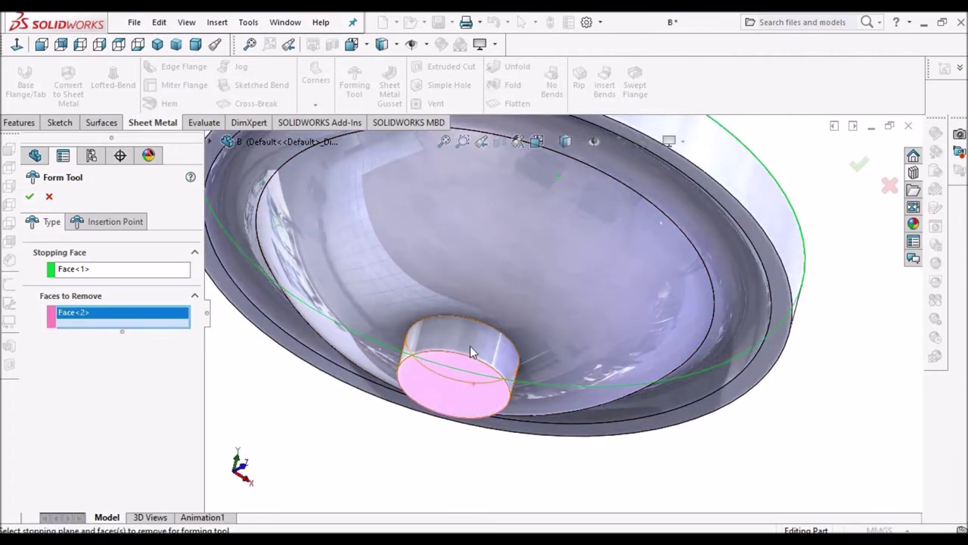
left_click(470, 345)
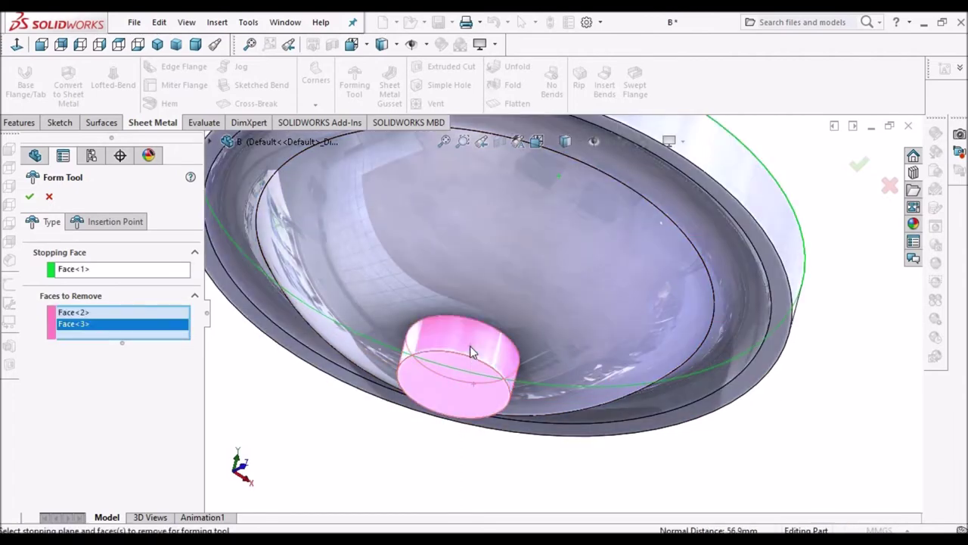
scroll(564, 322, "up", 3)
scroll(564, 322, "up", 3)
middle_click_drag(564, 321, 157, 206)
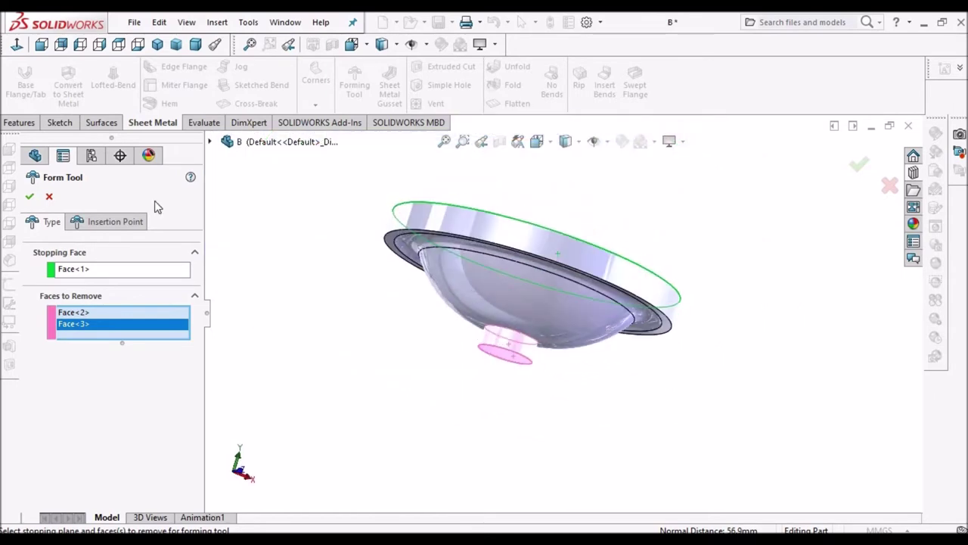
left_click(30, 196)
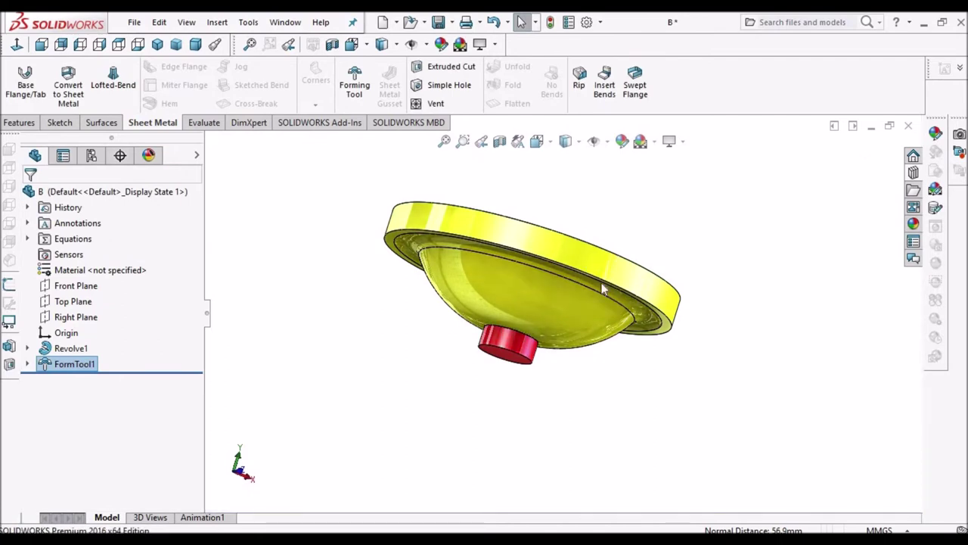
- Orbit the finished FormTool1 body to inspect it and its top face
mouse_move(603, 289)
middle_mouse_down()
mouse_move(582, 259)
mouse_move(670, 346)
mouse_move(641, 367)
middle_mouse_up()
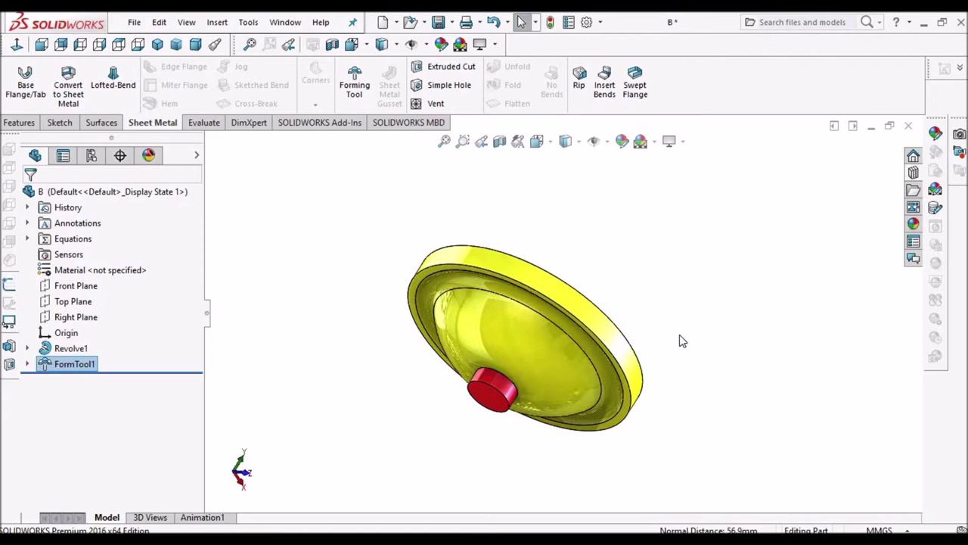
mouse_move(525, 357)
middle_mouse_down()
mouse_move(555, 363)
mouse_move(544, 378)
mouse_move(522, 373)
mouse_move(598, 292)
mouse_move(547, 344)
middle_mouse_up()
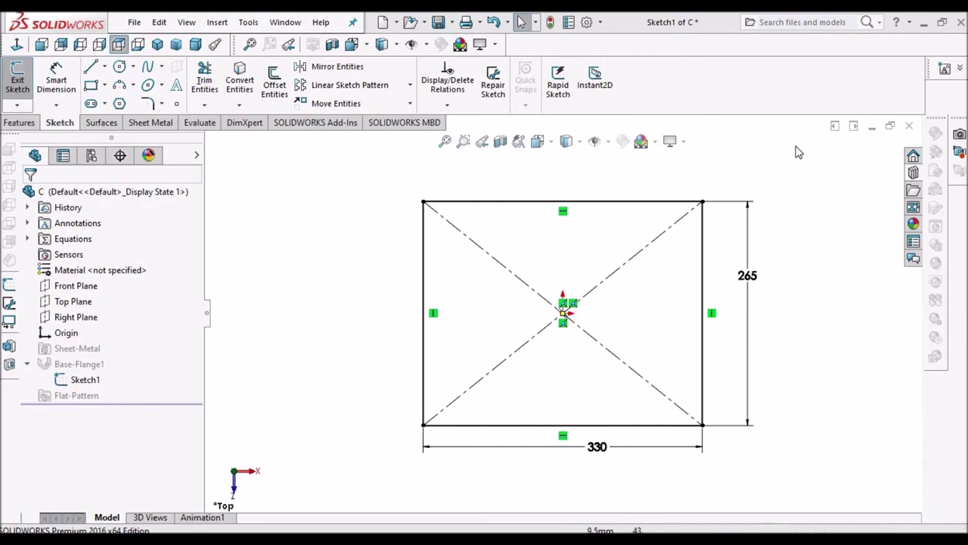
- Exit the sketch to rebuild Base-Flange1 as a 330 × 265 flat plate and view it obliquely
left_click(145, 123)
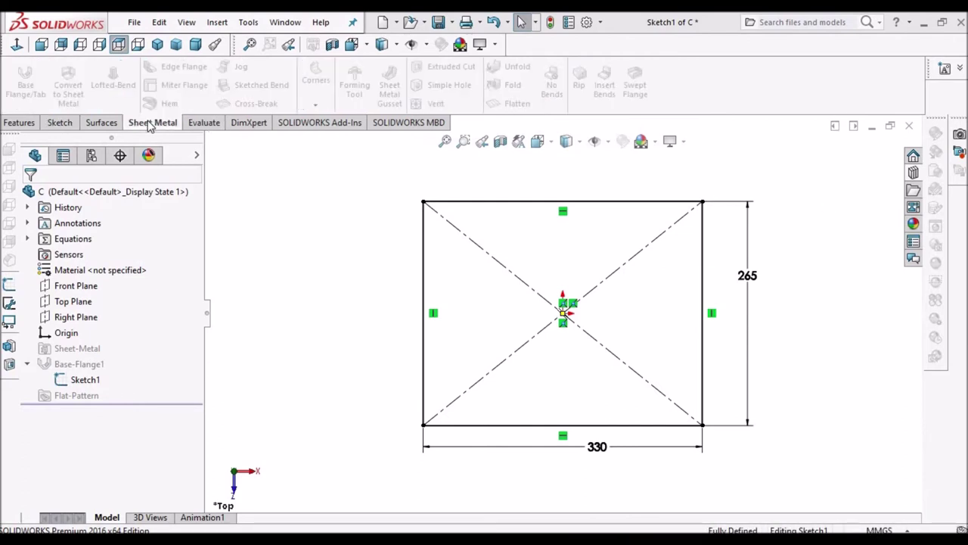
left_click(868, 170)
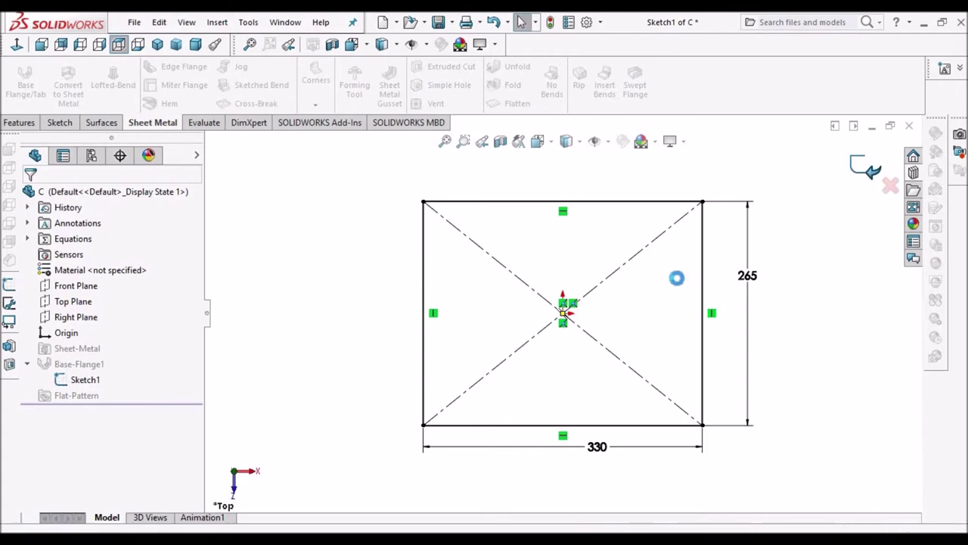
mouse_move(578, 362)
middle_mouse_down()
mouse_move(583, 189)
mouse_move(620, 184)
mouse_move(560, 350)
middle_mouse_up()
mouse_move(633, 326)
middle_mouse_down()
mouse_move(574, 288)
mouse_move(644, 214)
mouse_move(594, 261)
mouse_move(605, 355)
mouse_move(597, 232)
mouse_move(612, 171)
mouse_move(613, 317)
mouse_move(616, 301)
middle_mouse_up()
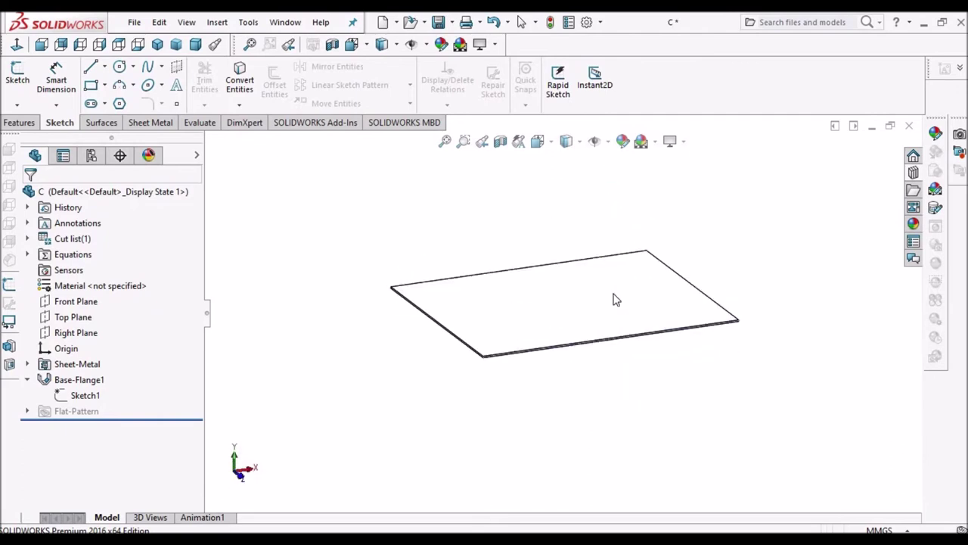
- Drop the TOOL forming tool from the Design Library onto the plate's top face, forming the dish
left_click(913, 172)
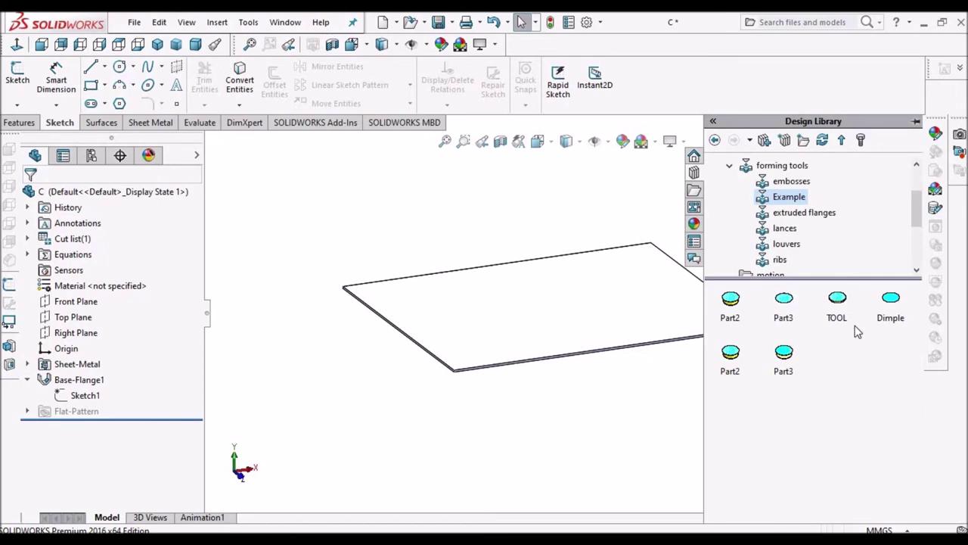
left_click_drag(847, 308, 562, 313)
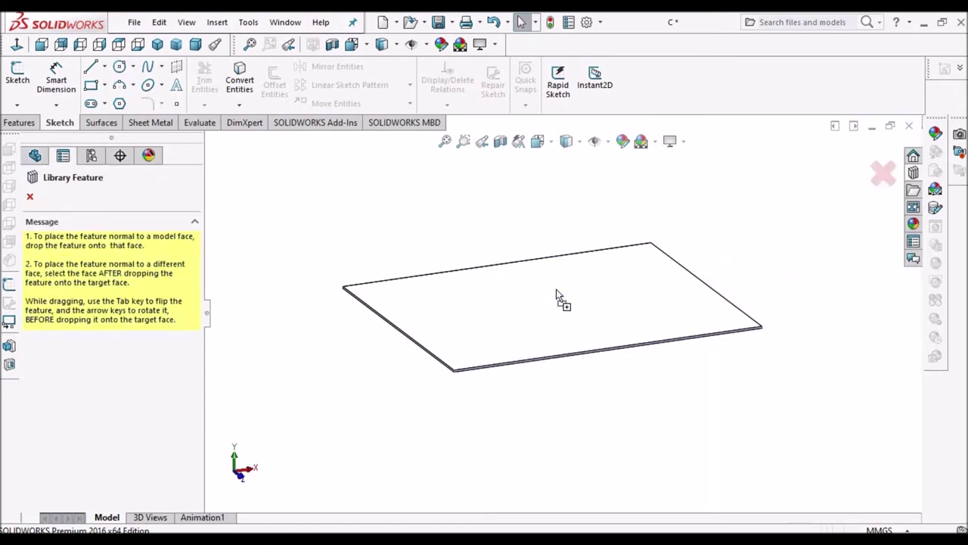
left_click_drag(557, 291, 557, 295)
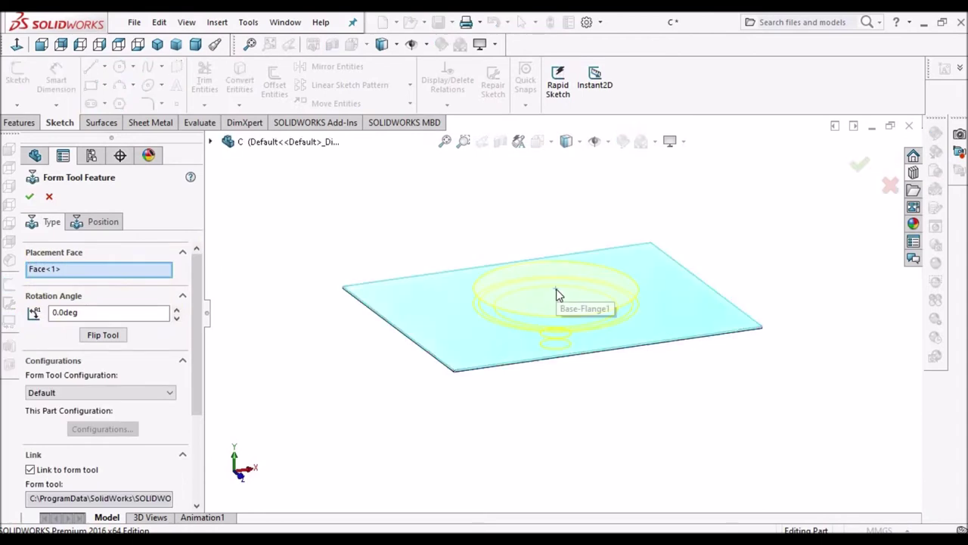
left_click(29, 196)
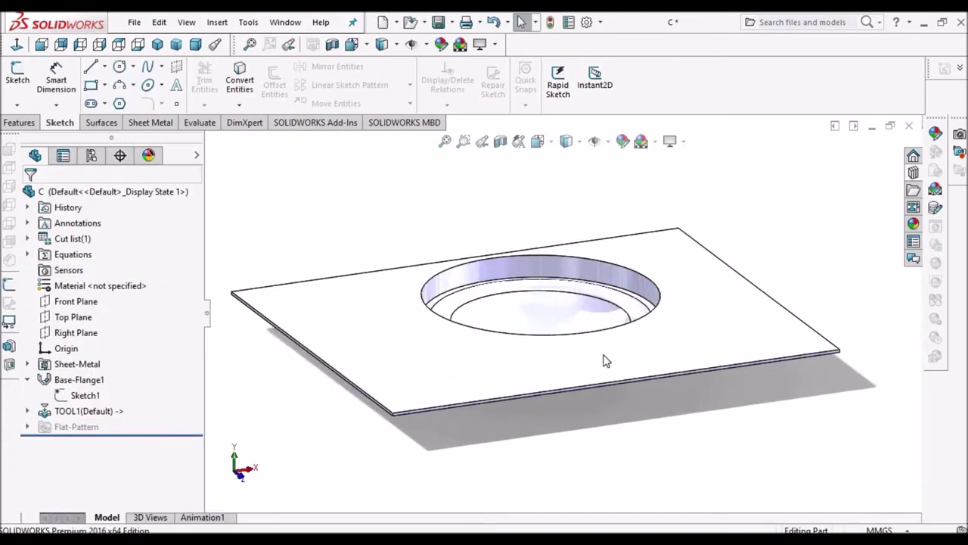
mouse_move(605, 359)
middle_mouse_down()
mouse_move(591, 147)
mouse_move(537, 179)
mouse_move(493, 267)
mouse_move(734, 217)
mouse_move(632, 288)
mouse_move(581, 370)
middle_mouse_up()
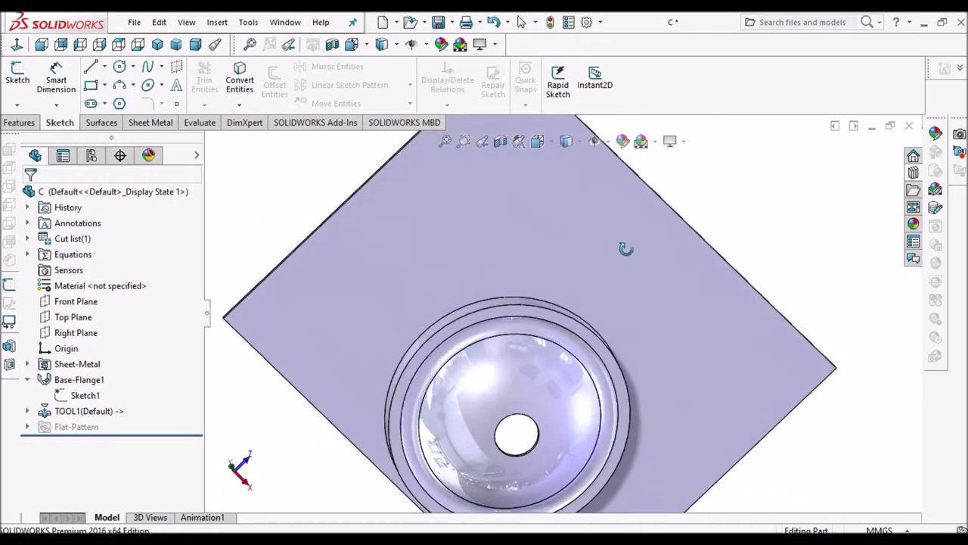
- Start a sketch on the dish rim face and convert its outer edge into a circle
scroll(581, 370, "down", 3)
scroll(604, 315, "down", 1)
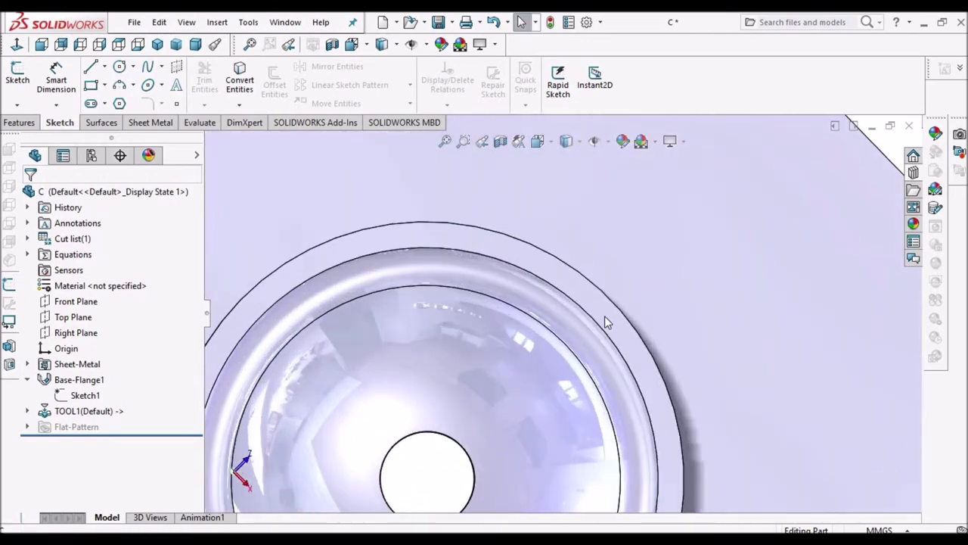
left_click(604, 315)
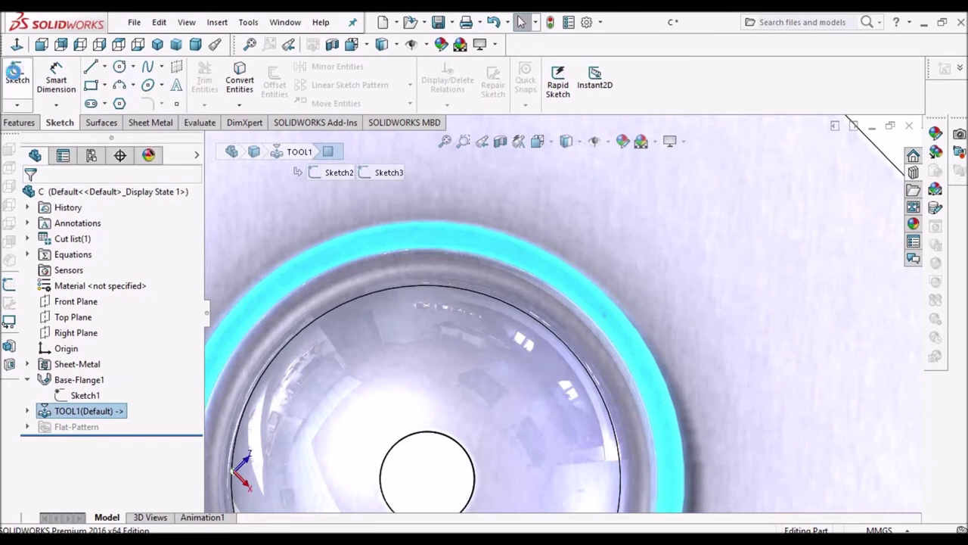
left_click(17, 75)
left_click(40, 46)
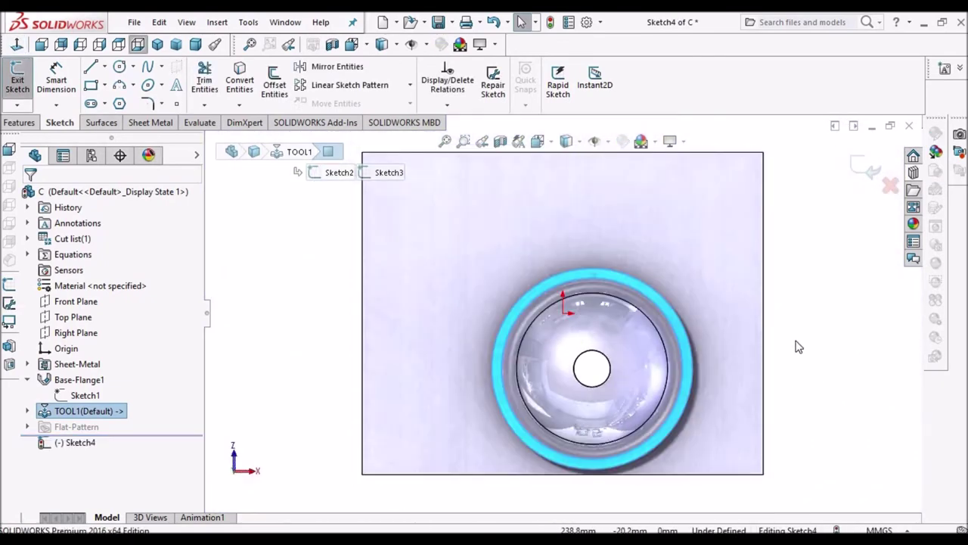
scroll(655, 325, "down", 3)
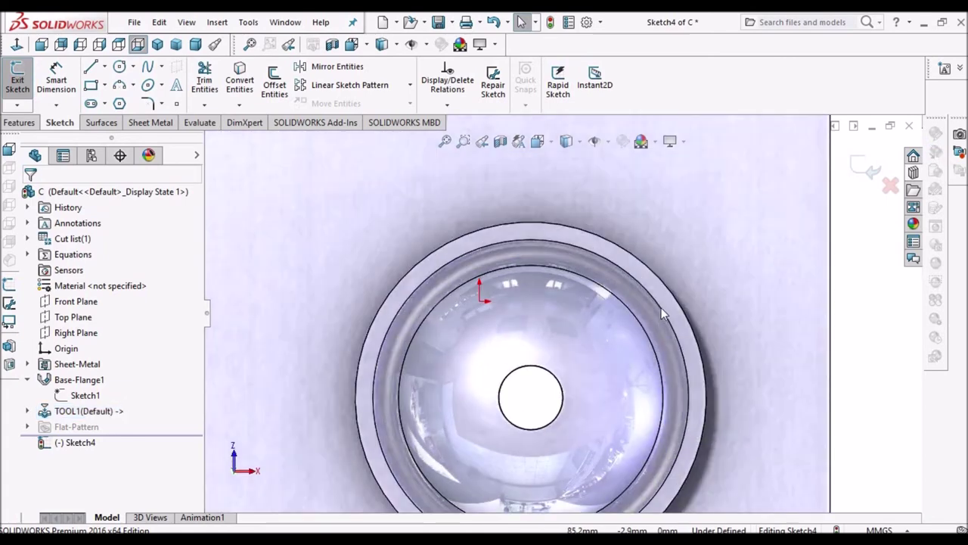
left_click(662, 311)
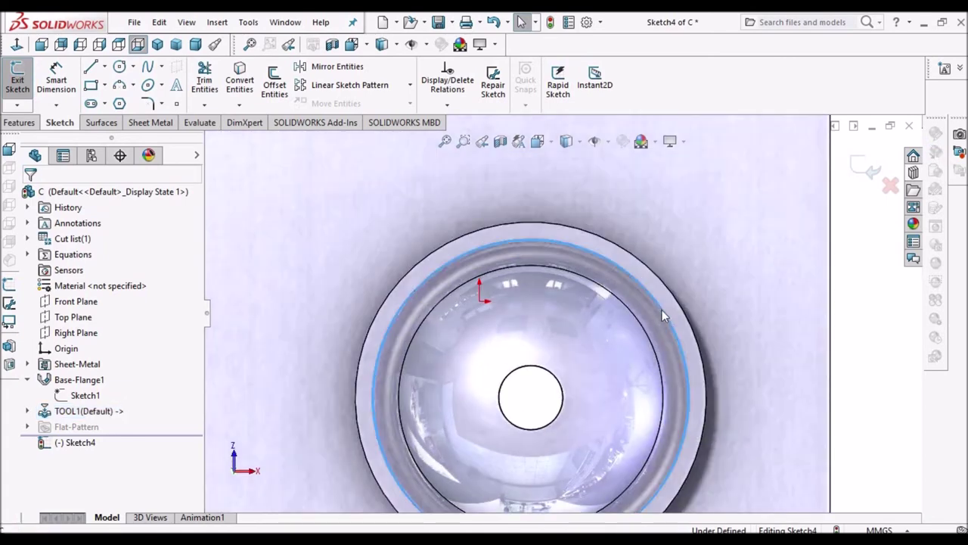
left_click(239, 83)
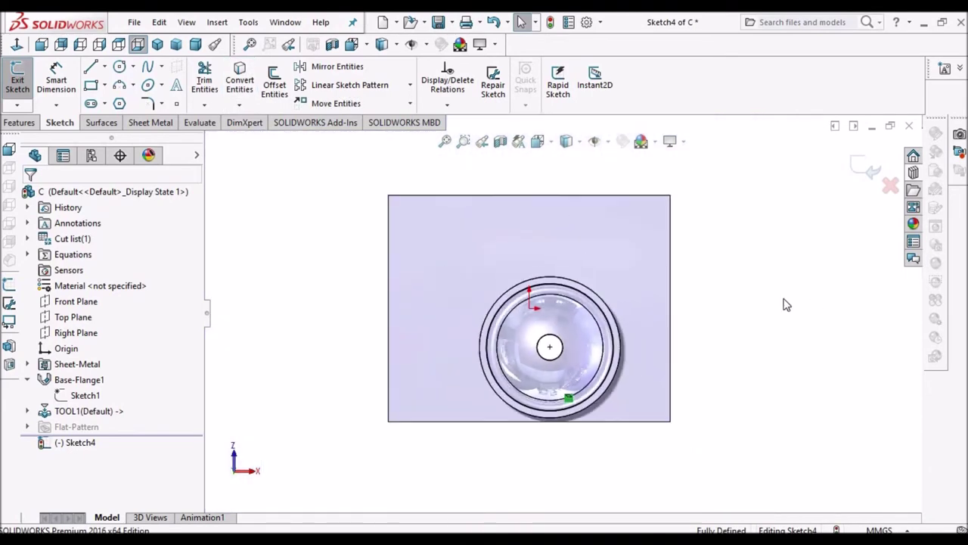
- Draw a corner rectangle enclosing the whole plate around the rim circle
left_click(91, 86)
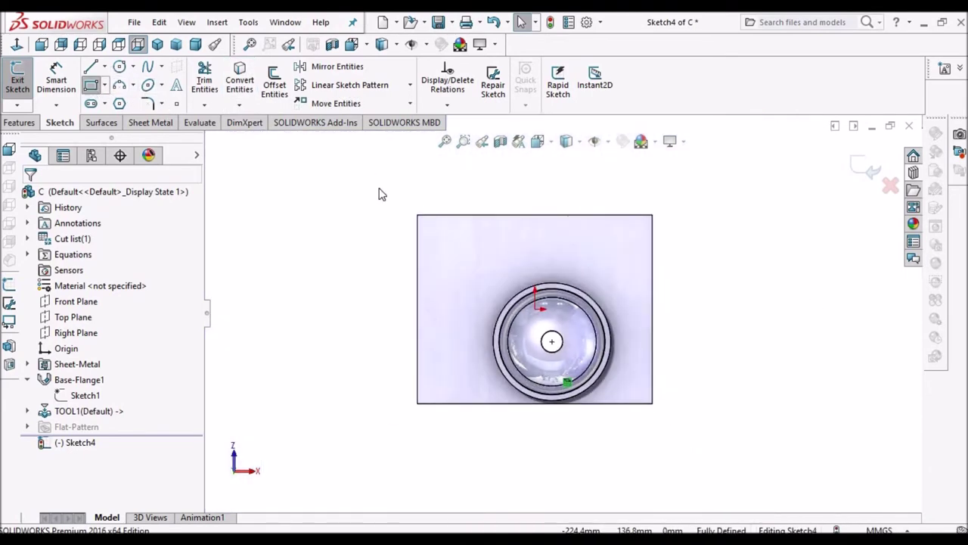
left_click(388, 197)
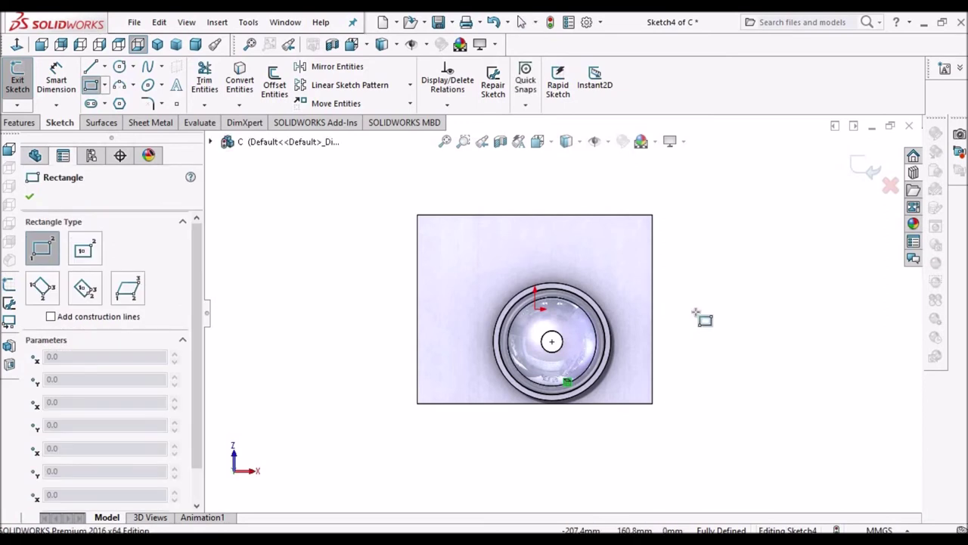
left_click(716, 336)
left_click(682, 453)
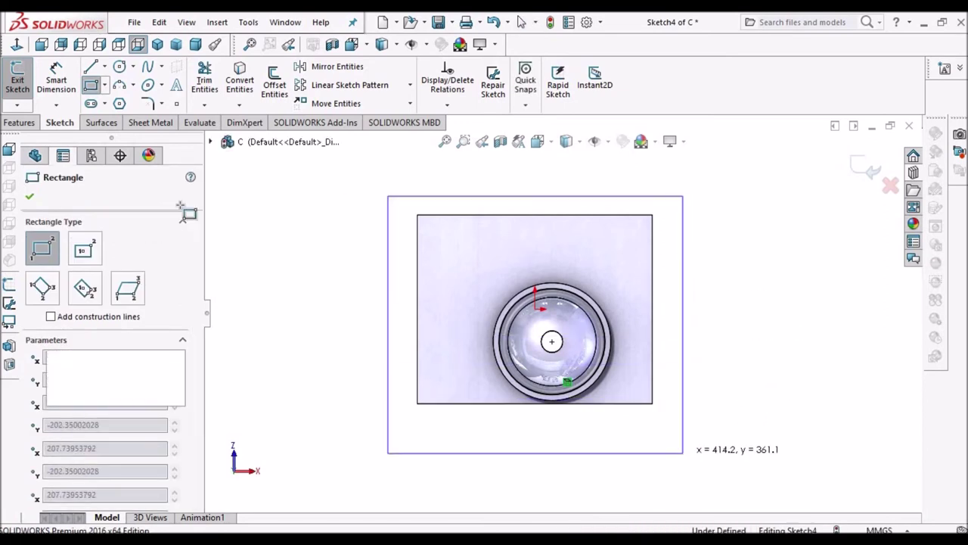
left_click(29, 199)
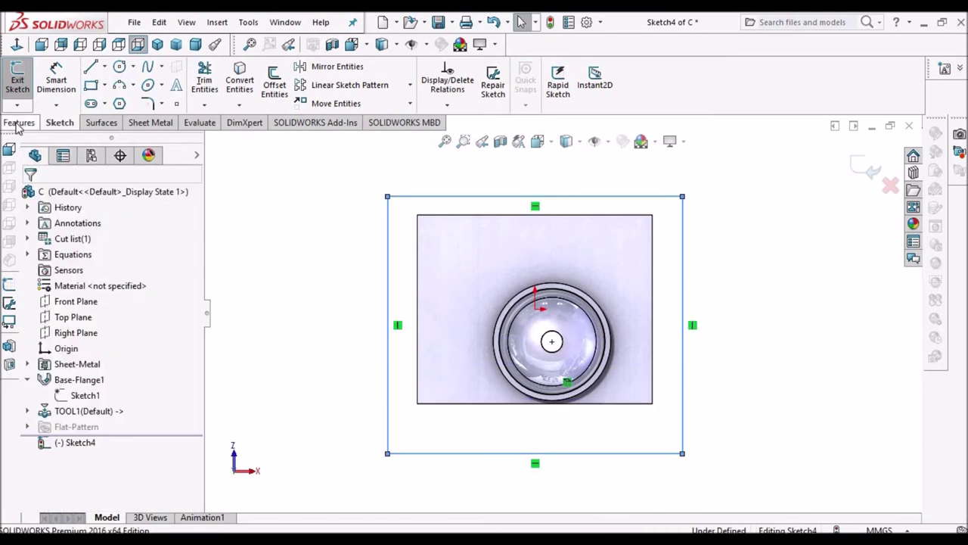
left_click(21, 123)
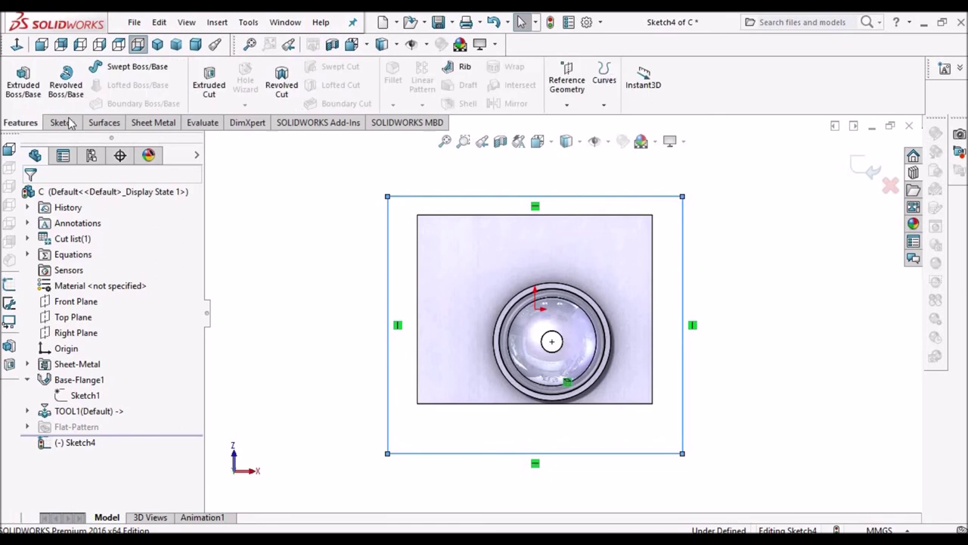
left_click(170, 123)
- Extrude-cut the sketch blind to 40 mm, removing the plate outside the rim circle
left_click(454, 66)
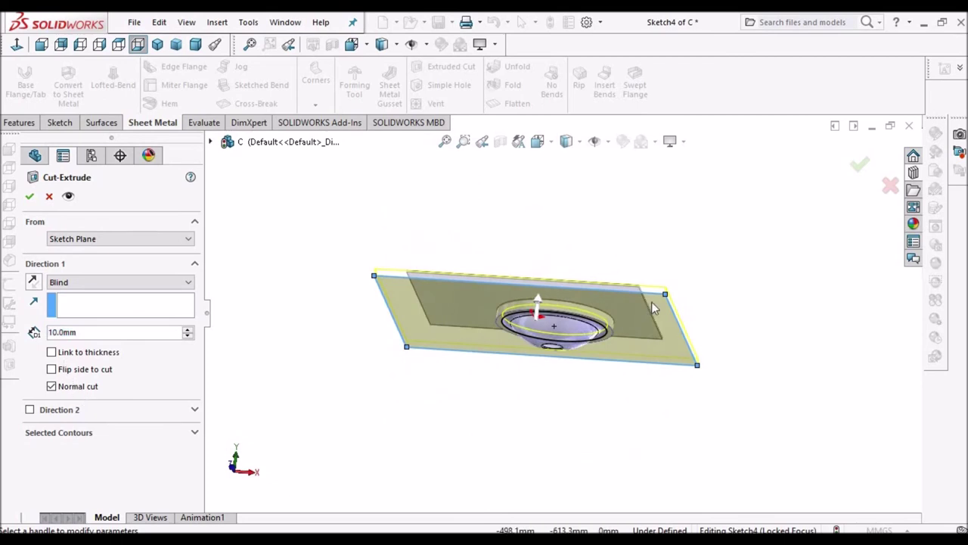
left_click(187, 330)
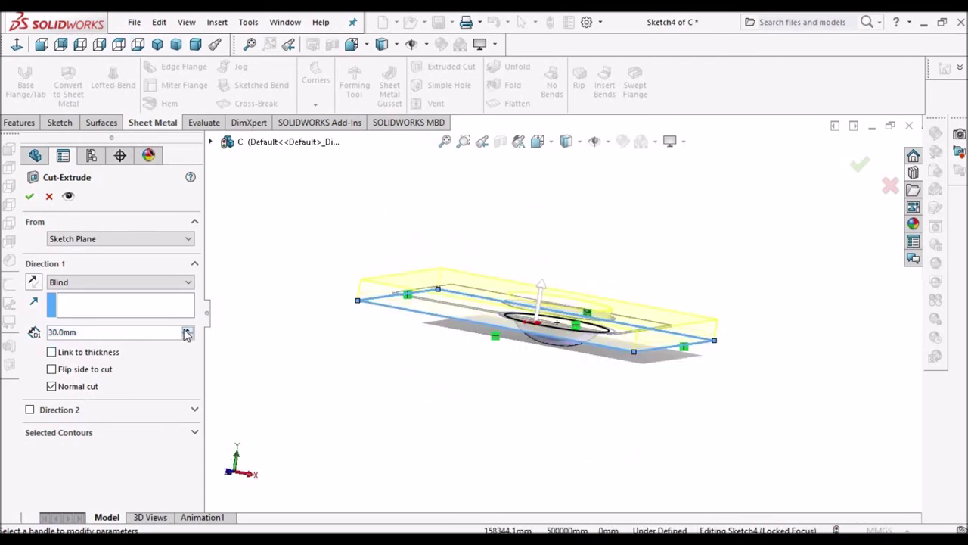
left_click(29, 196)
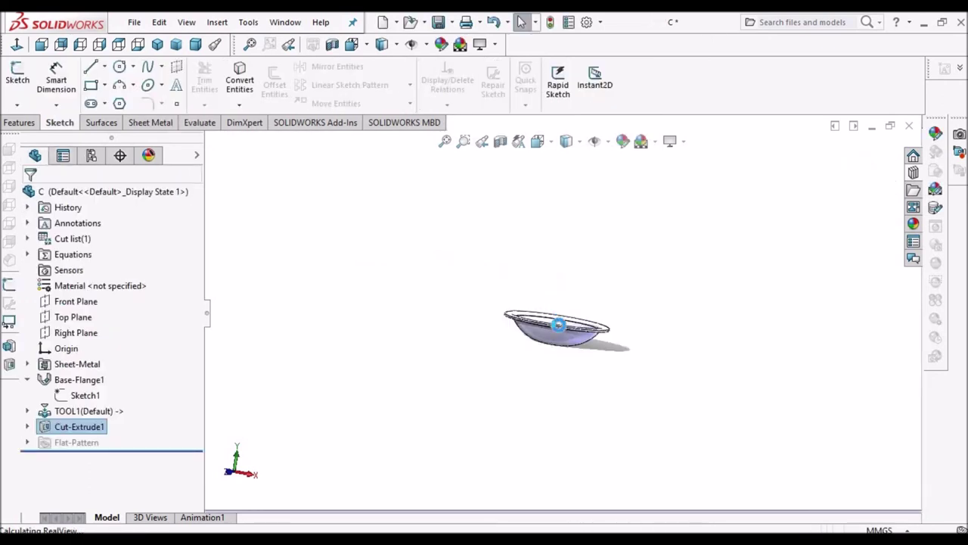
scroll(574, 331, "down", 3)
scroll(508, 363, "down", 2)
mouse_move(508, 363)
middle_mouse_down()
mouse_move(460, 422)
mouse_move(519, 400)
mouse_move(621, 192)
middle_mouse_up()
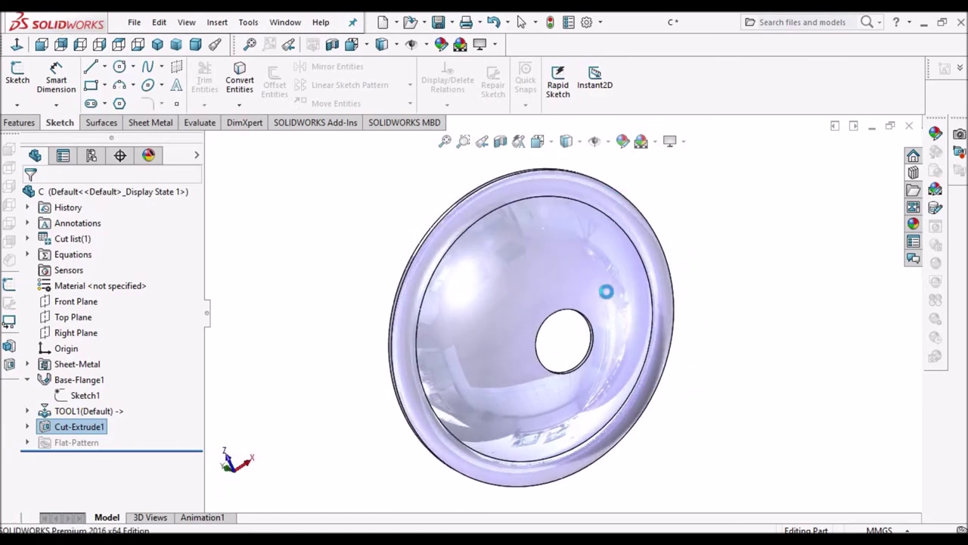
middle_click_drag(607, 289, 575, 320)
scroll(595, 285, "down", 2)
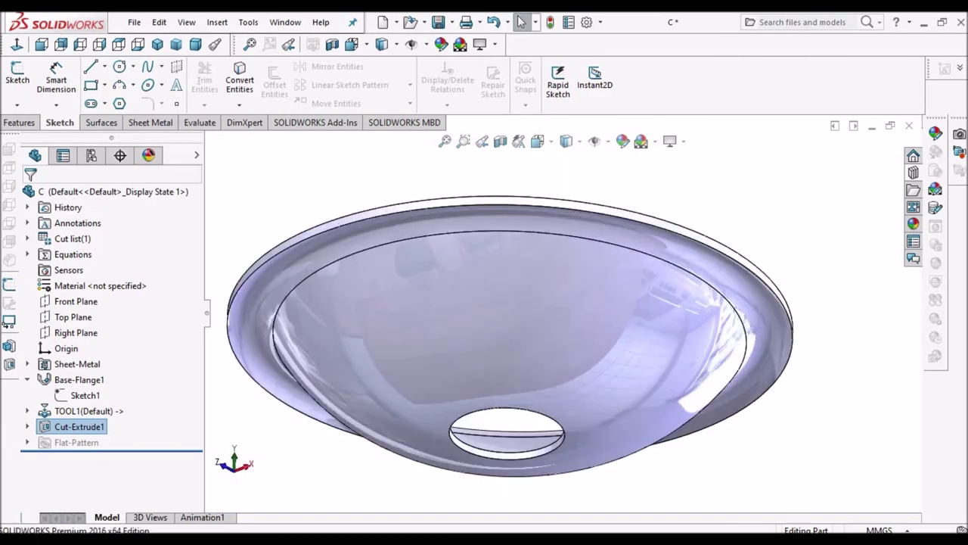
left_click(28, 380)
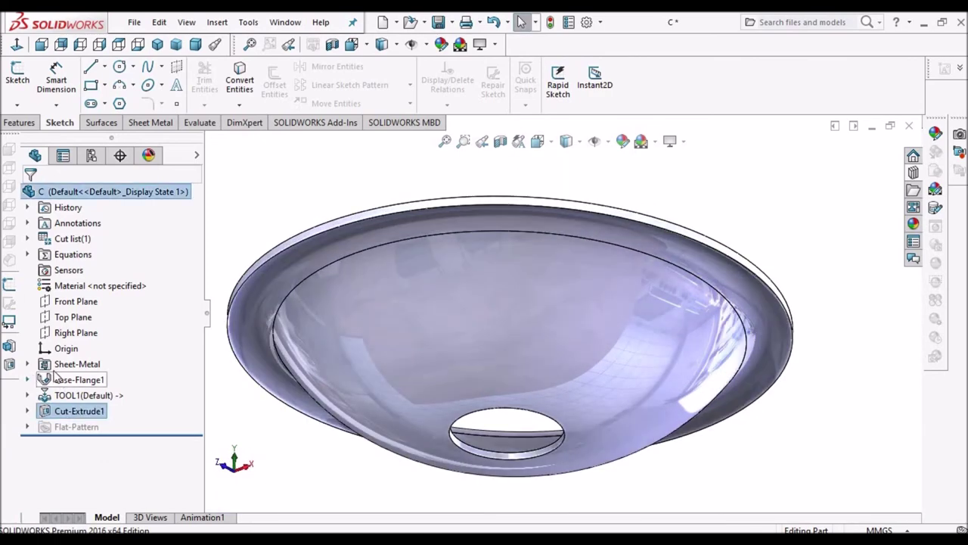
left_click(75, 364)
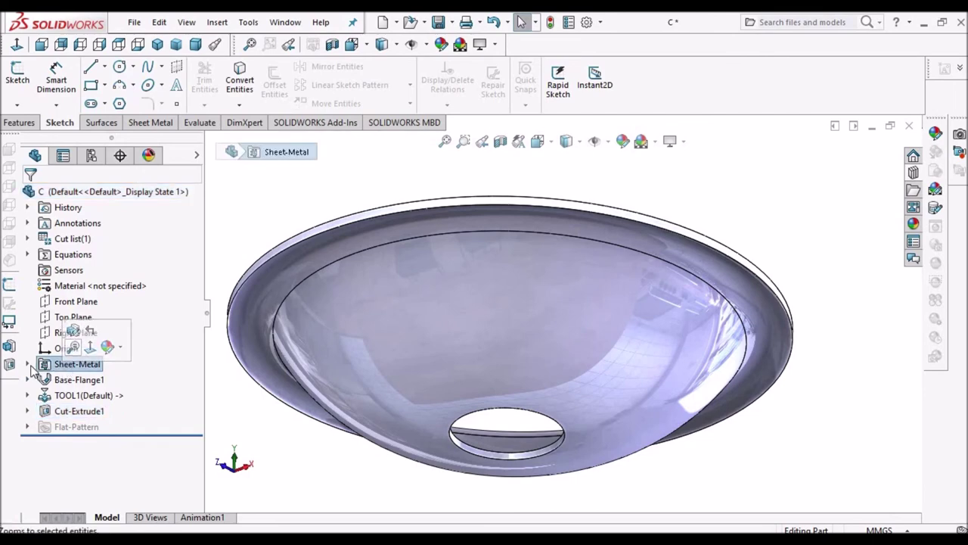
key("Right")
left_click(77, 380)
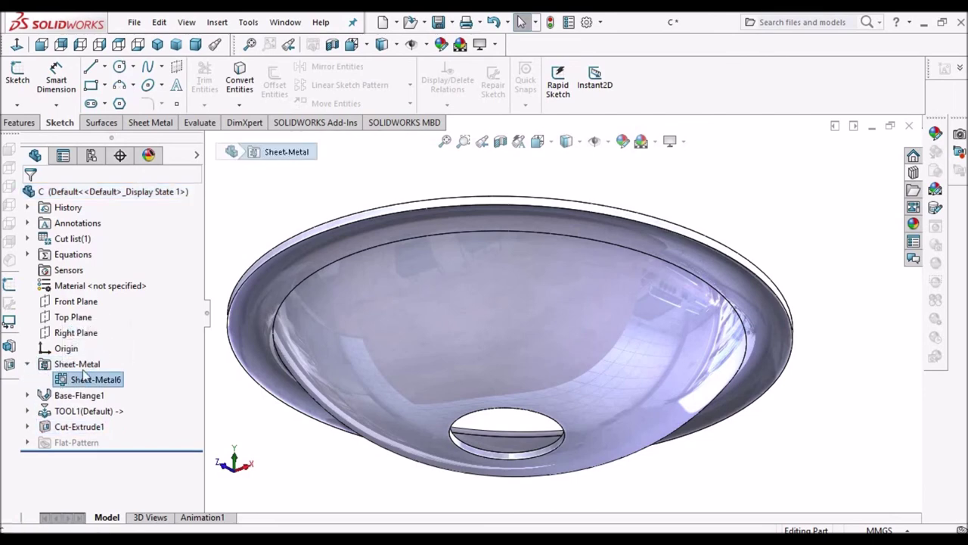
right_click(85, 379)
key("Escape")
key("Escape")
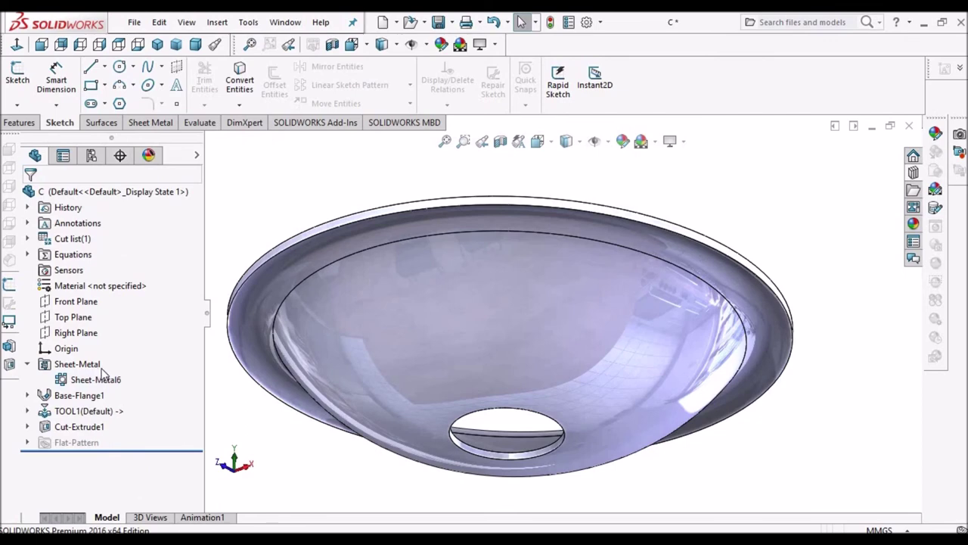
double_click(78, 378)
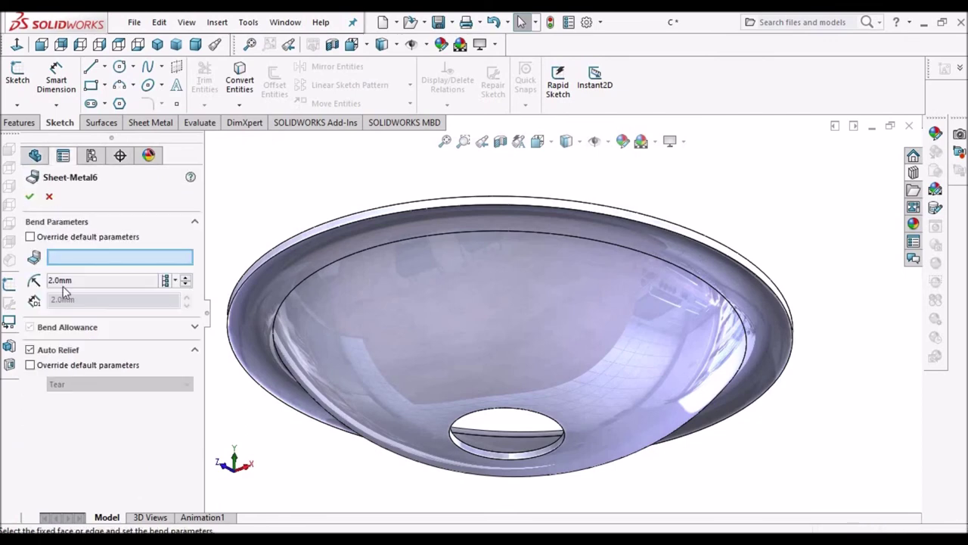